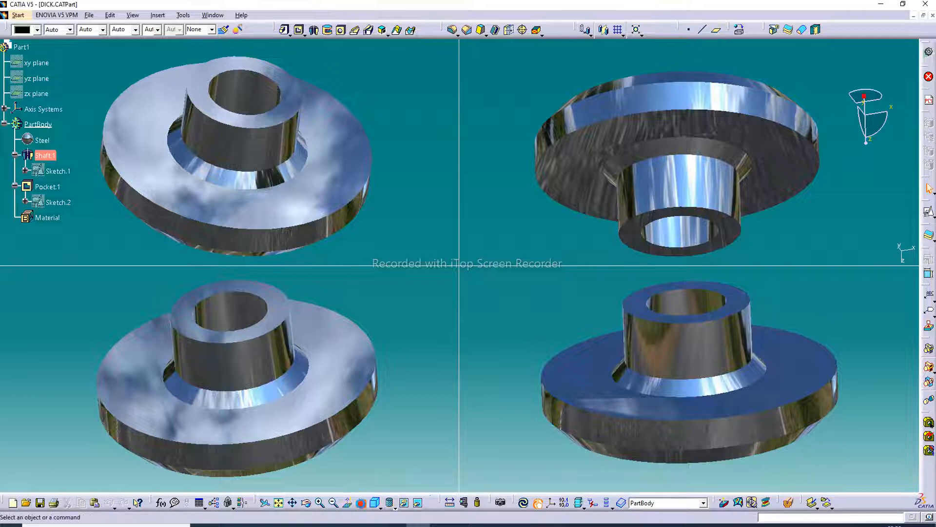
# Examine the finished stepped steel disc in a single full-size view, in isometric orientation and from above, below and the side
pyautogui.click(360, 503)
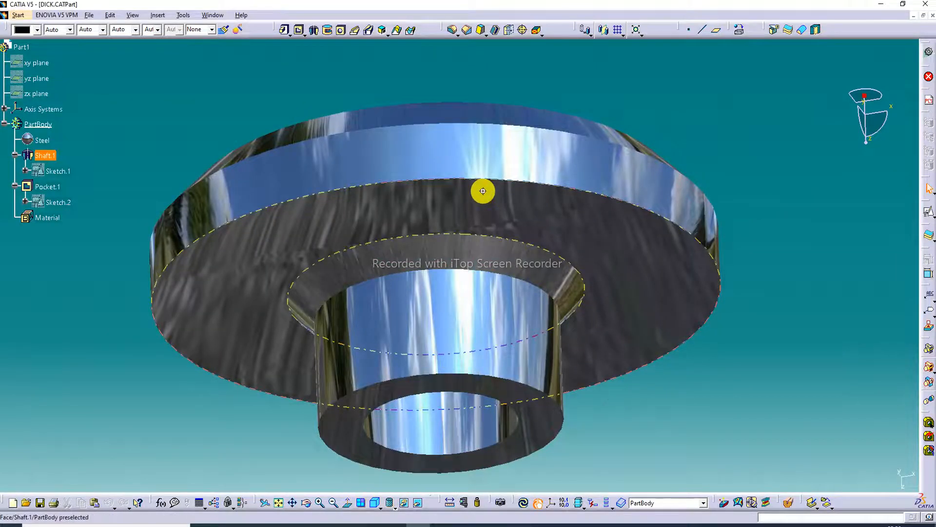
pyautogui.moveTo(483, 191); pyautogui.dragTo(483, 330, button='middle')
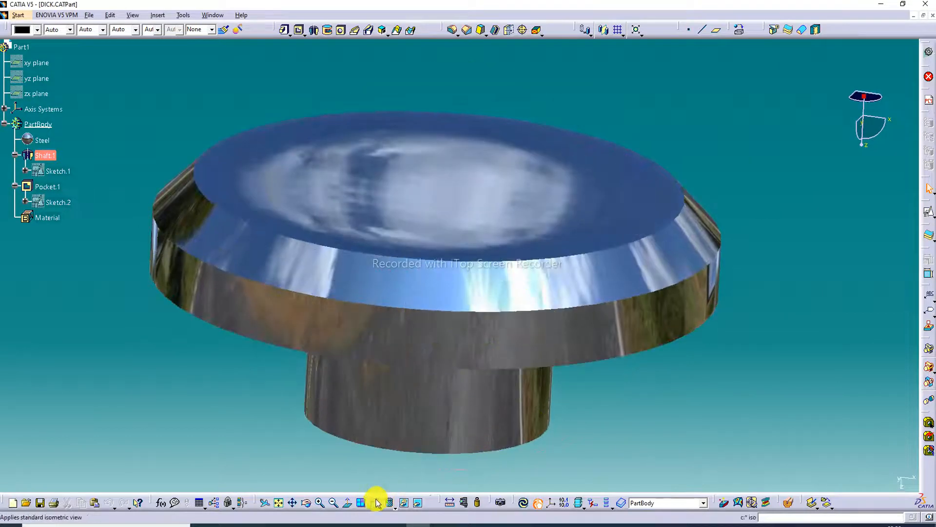
pyautogui.click(376, 502)
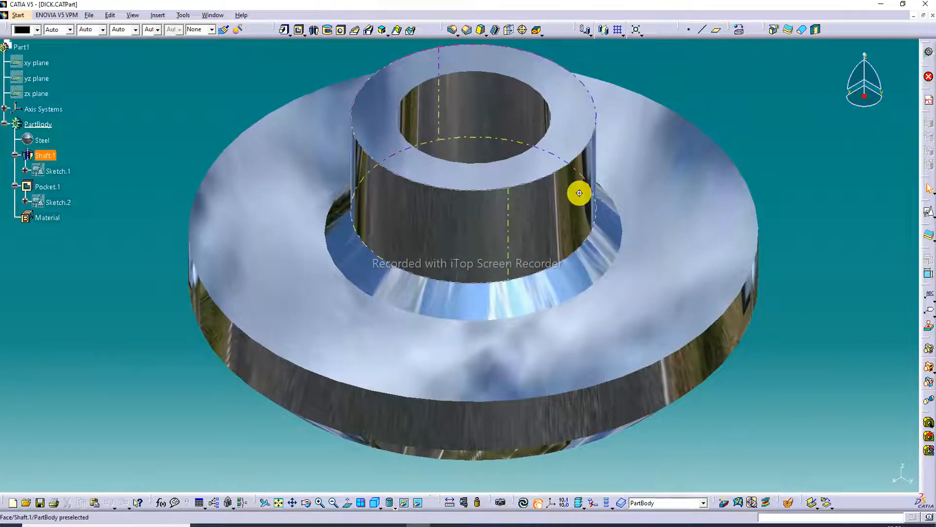
pyautogui.moveTo(579, 193); pyautogui.dragTo(592, 234, button='middle')
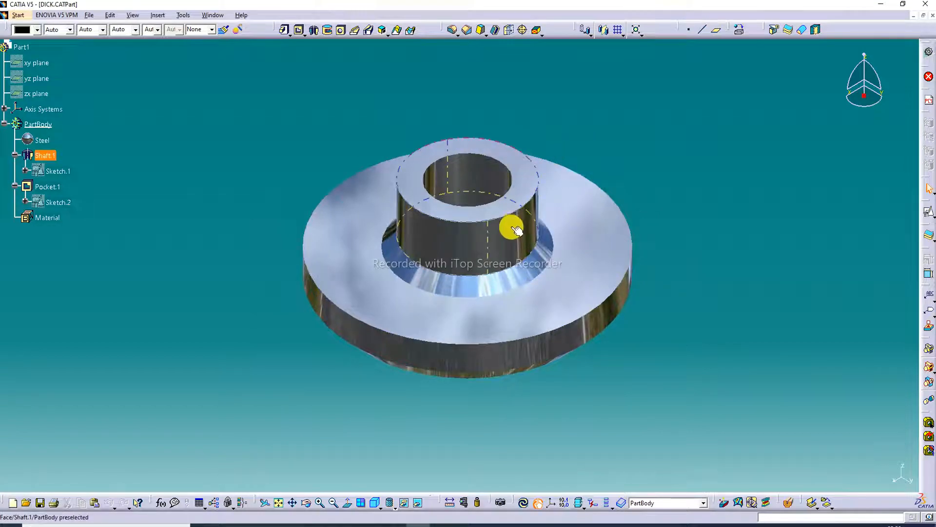
pyautogui.moveTo(507, 225); pyautogui.dragTo(527, 86, button='middle')
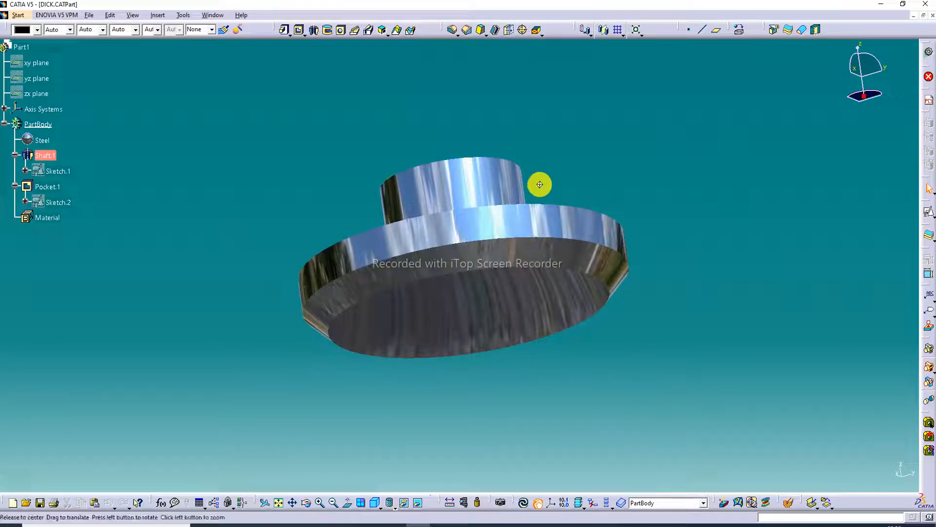
pyautogui.moveTo(540, 184); pyautogui.dragTo(539, 271, button='middle')
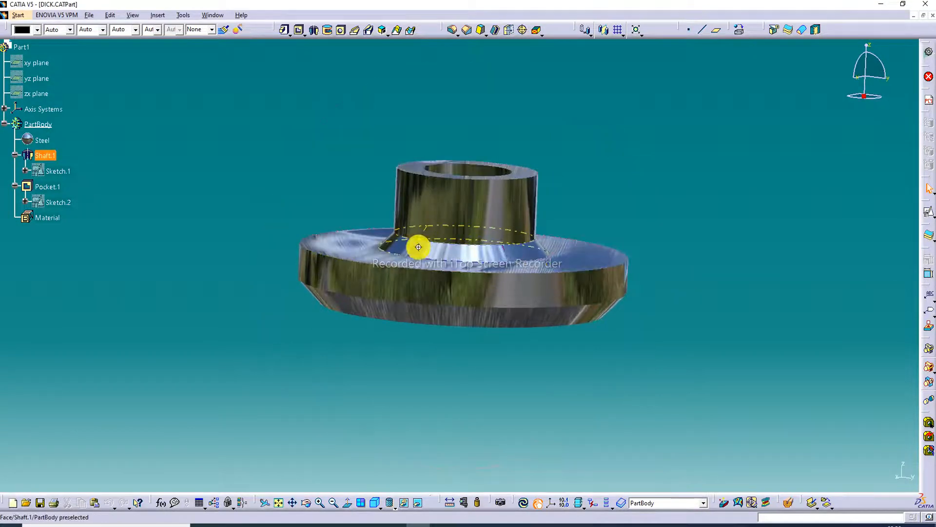
pyautogui.moveTo(419, 247); pyautogui.dragTo(413, 266, button='middle')
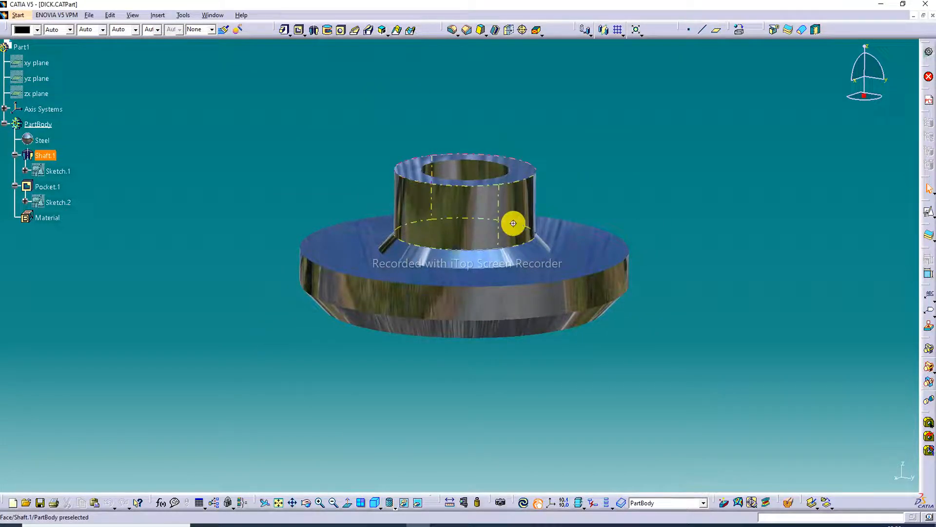
pyautogui.moveTo(512, 224); pyautogui.dragTo(639, 177, button='middle')
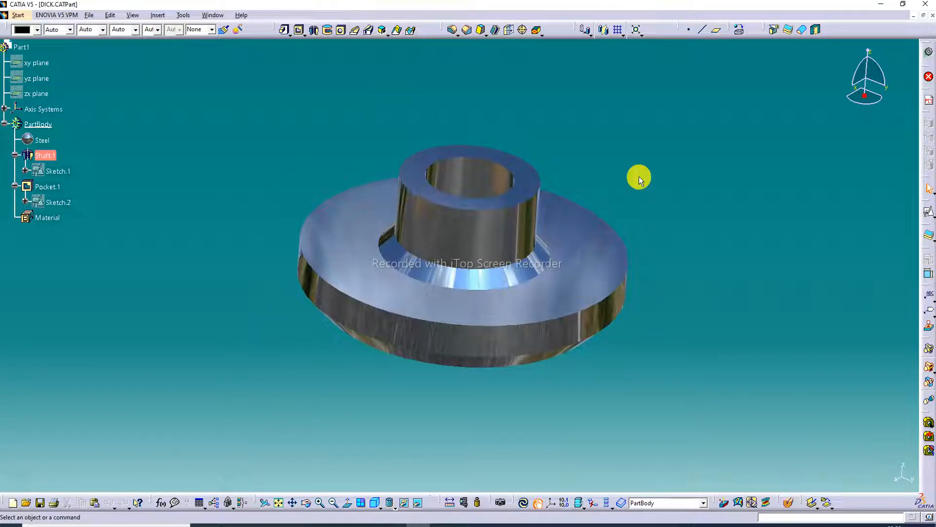
# Close the finished DICK part and create a new Part Design part named Part1 with hybrid design enabled
pyautogui.click(932, 15)
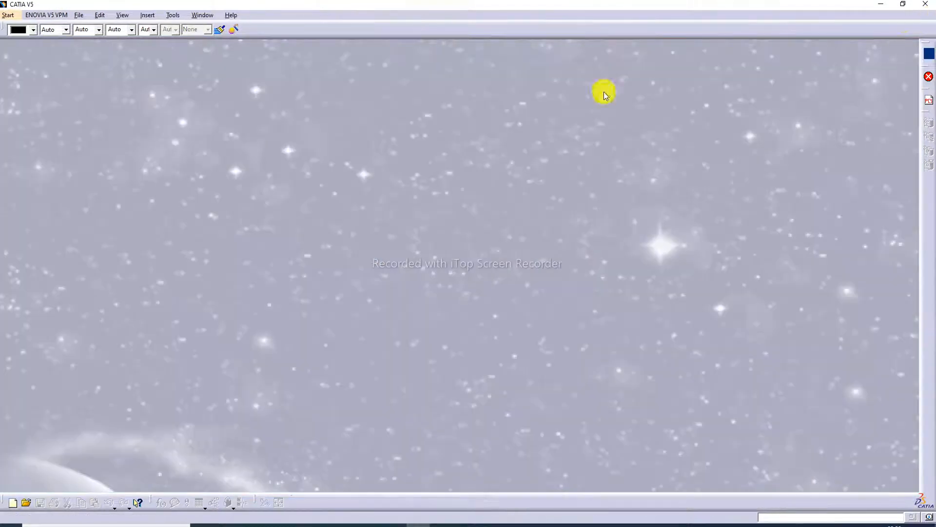
pyautogui.click(8, 16)
pyautogui.moveTo(25, 41)
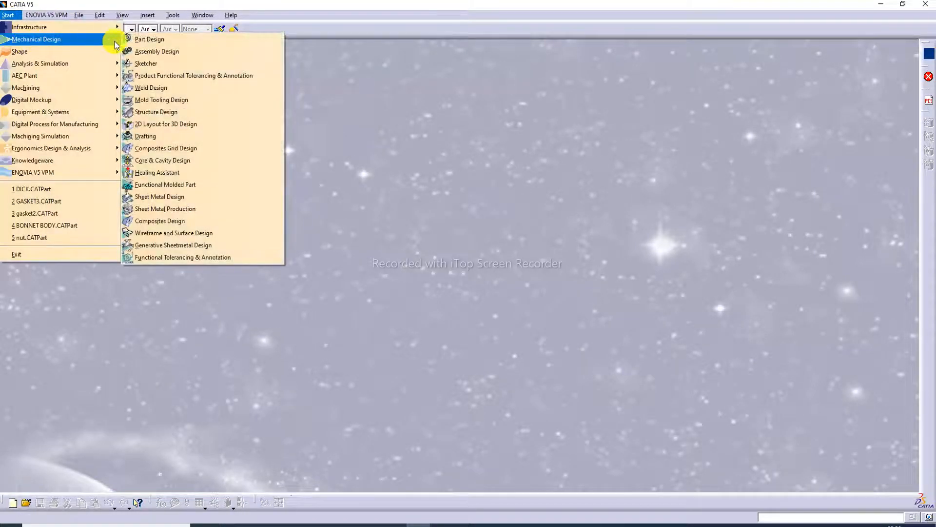
pyautogui.click(151, 39)
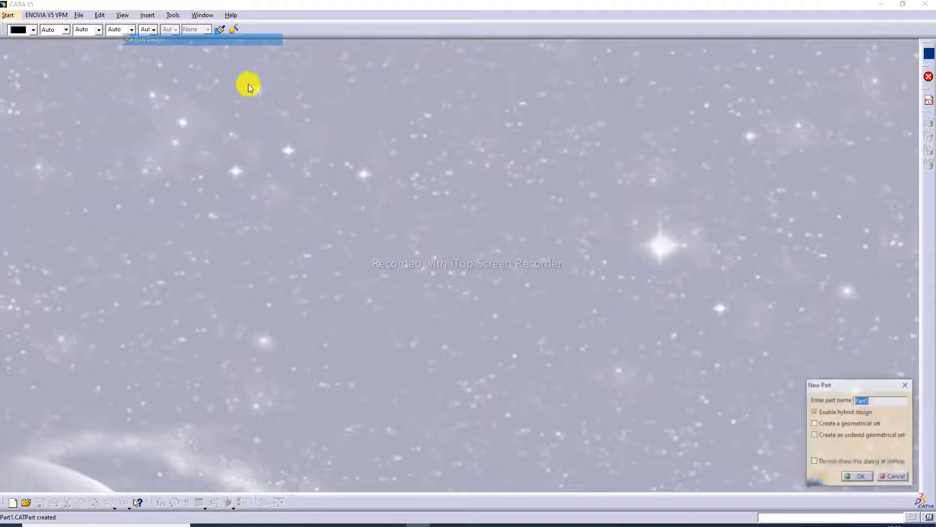
pyautogui.click(858, 476)
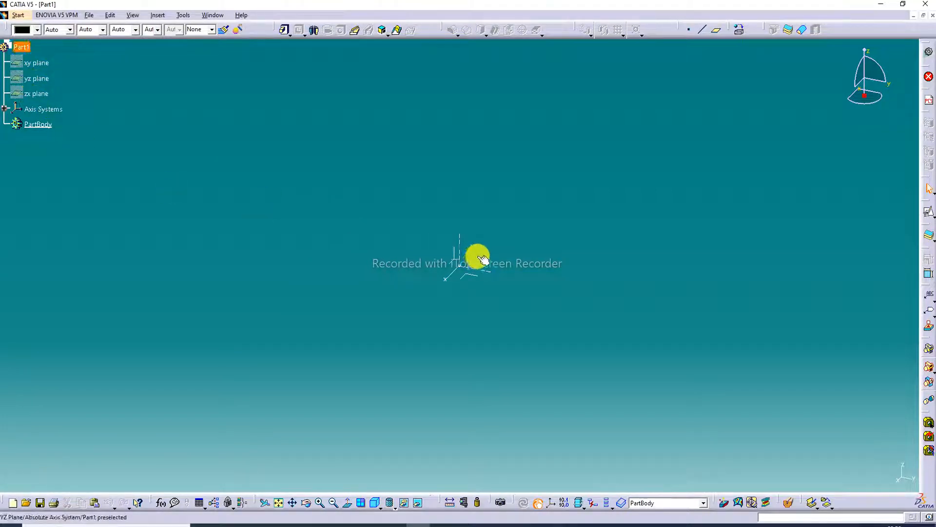
# Create a positioned sketch on the yz plane with implicit origin and orientation
pyautogui.click(930, 223)
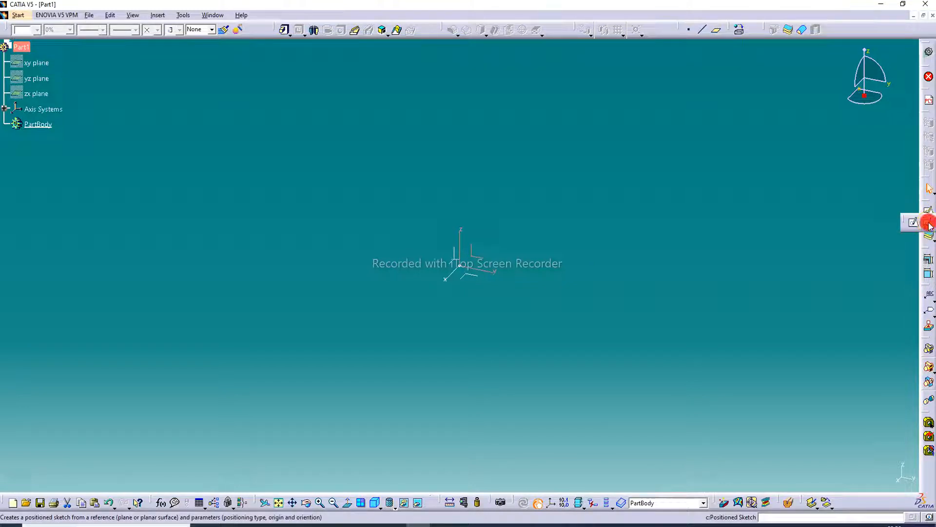
pyautogui.click(930, 224)
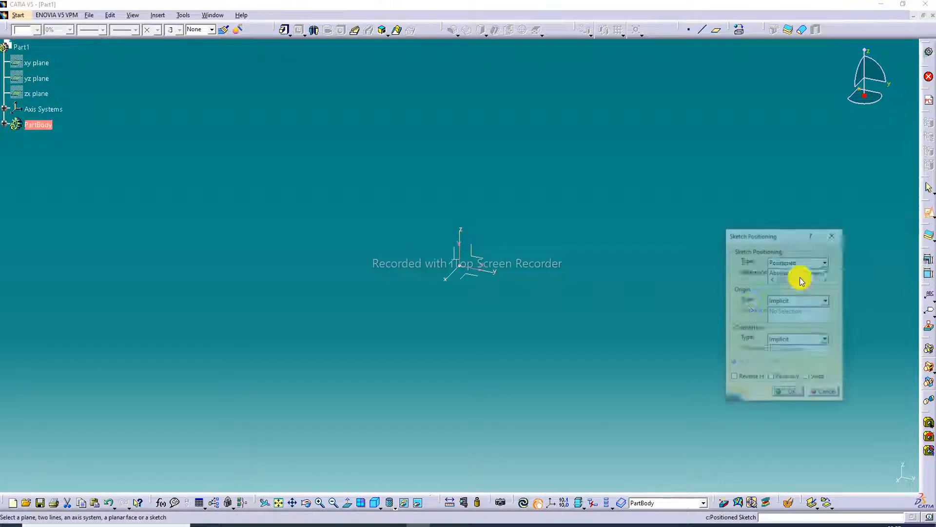
pyautogui.click(796, 397)
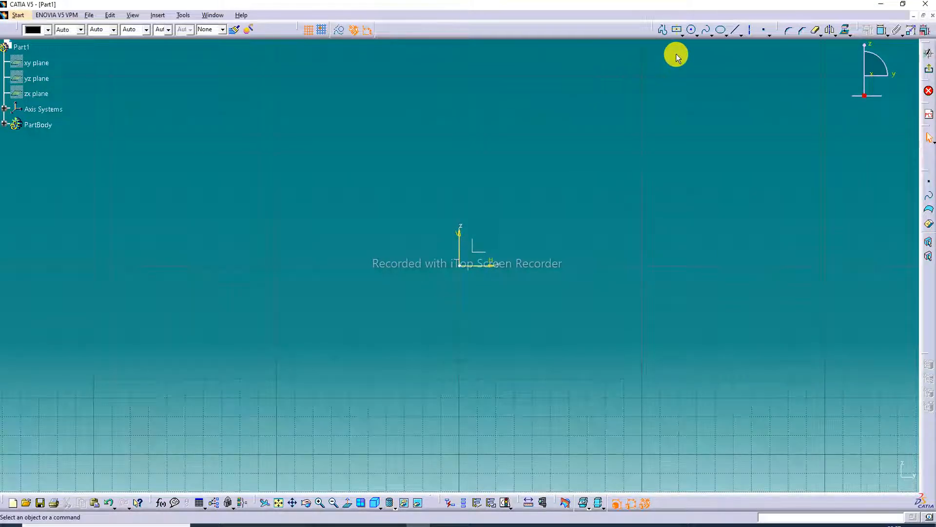
# Sketch a closed stepped half-profile from the origin, about 106 mm wide and 81 mm tall, with slanted lines at the hub base and lower outer corner
pyautogui.click(662, 31)
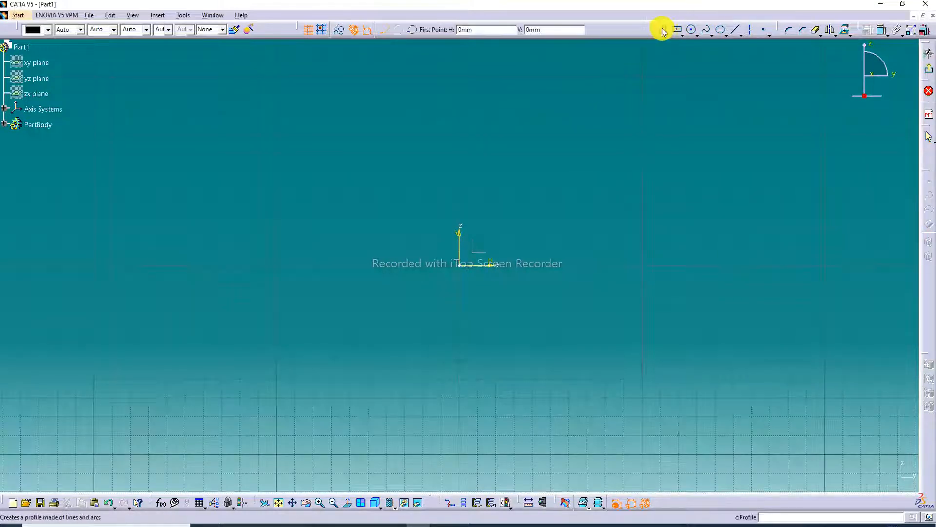
pyautogui.click(463, 265)
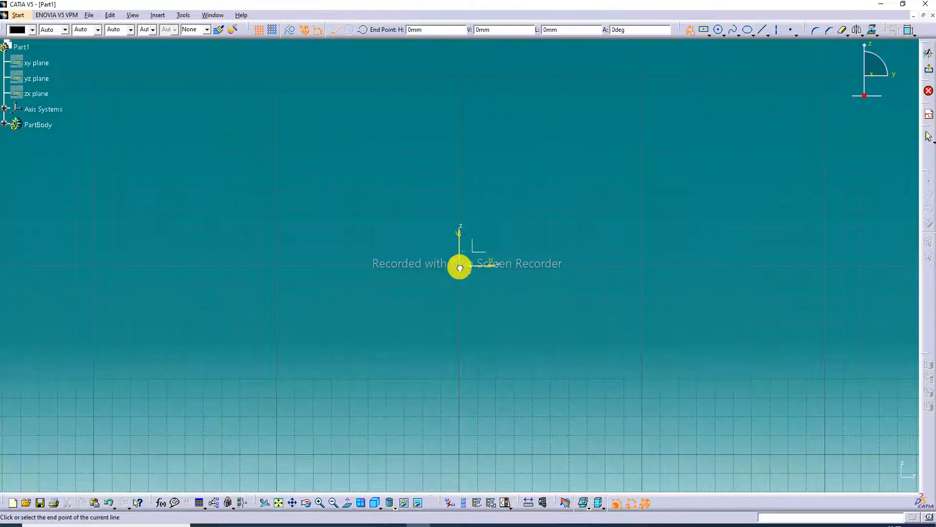
pyautogui.click(459, 114)
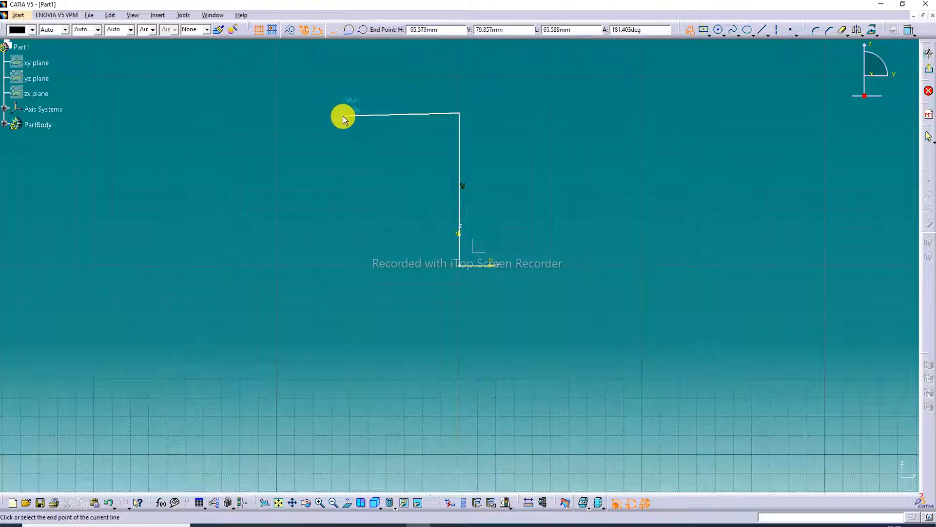
pyautogui.click(370, 113)
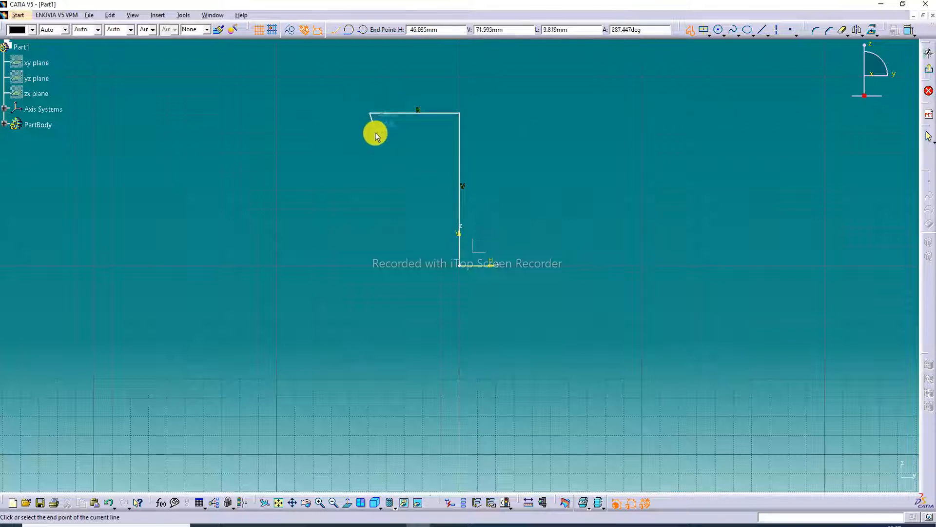
pyautogui.click(368, 189)
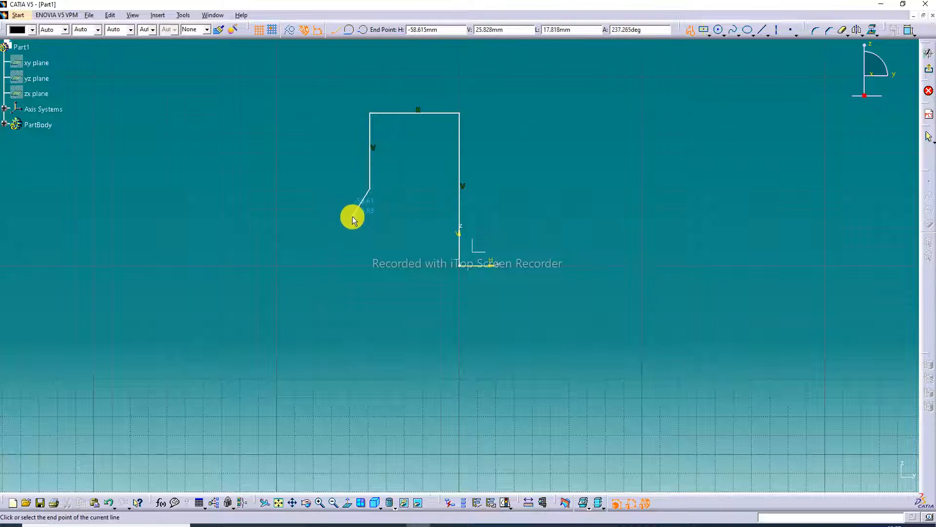
pyautogui.click(352, 217)
pyautogui.click(264, 217)
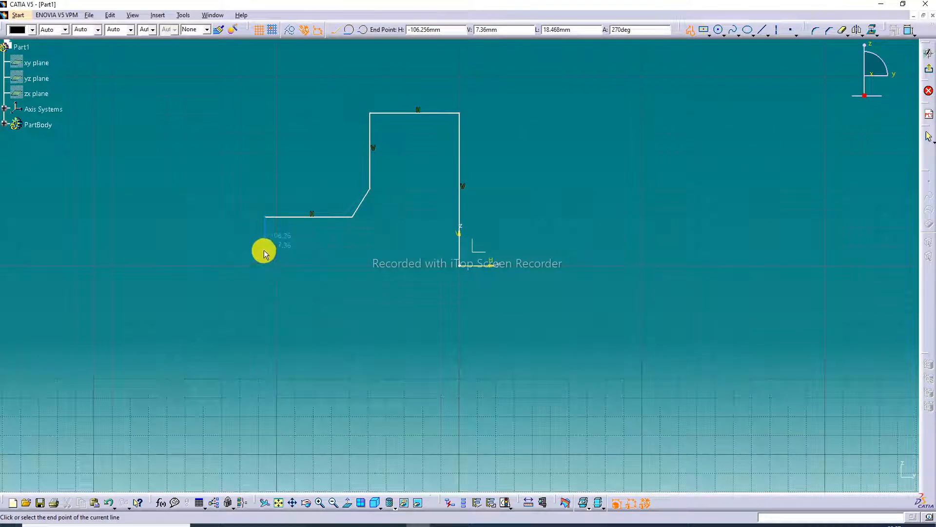
pyautogui.click(265, 244)
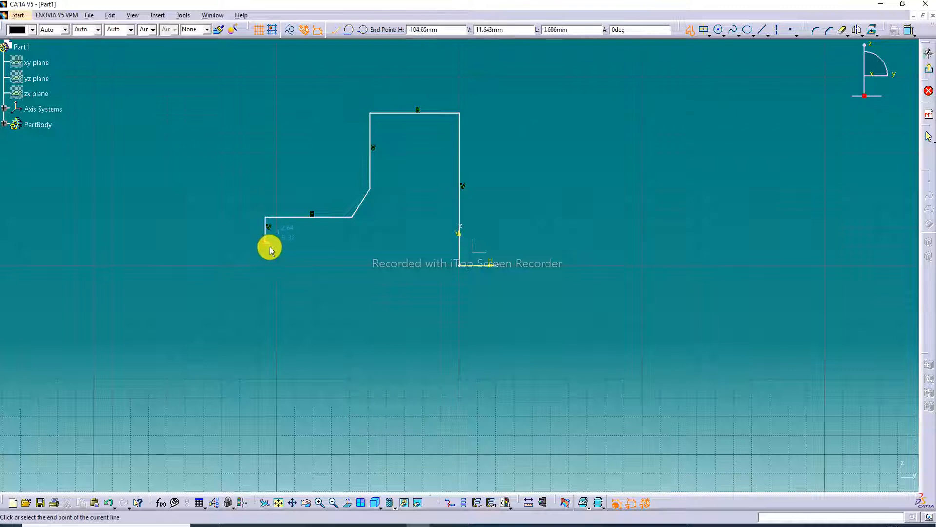
pyautogui.click(293, 266)
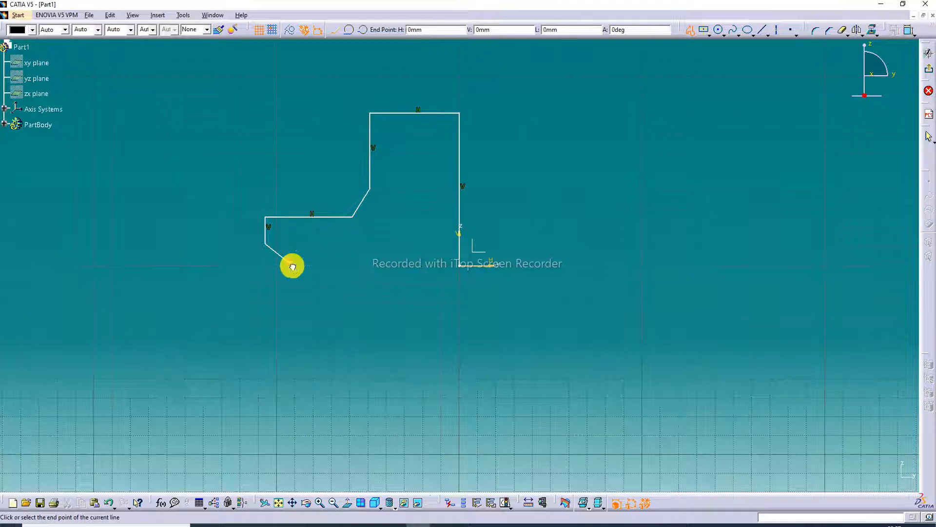
pyautogui.click(460, 266)
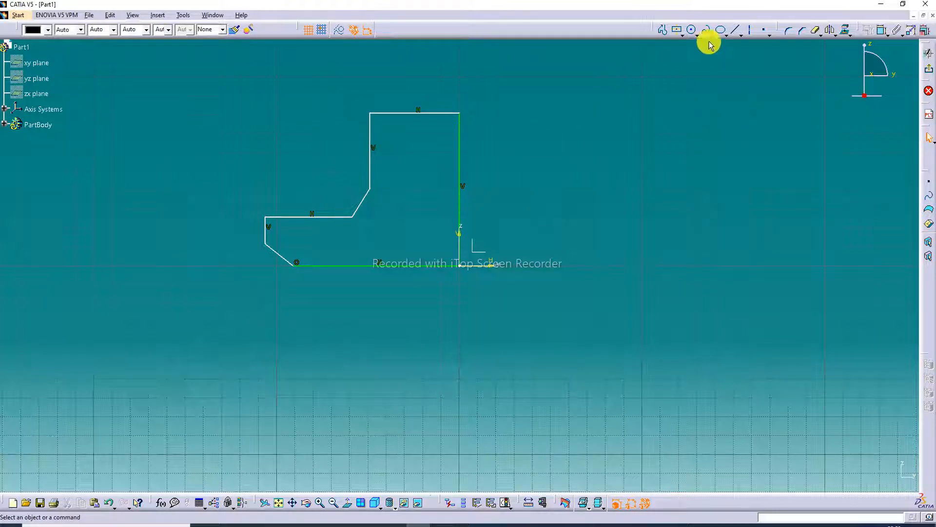
pyautogui.click(883, 32)
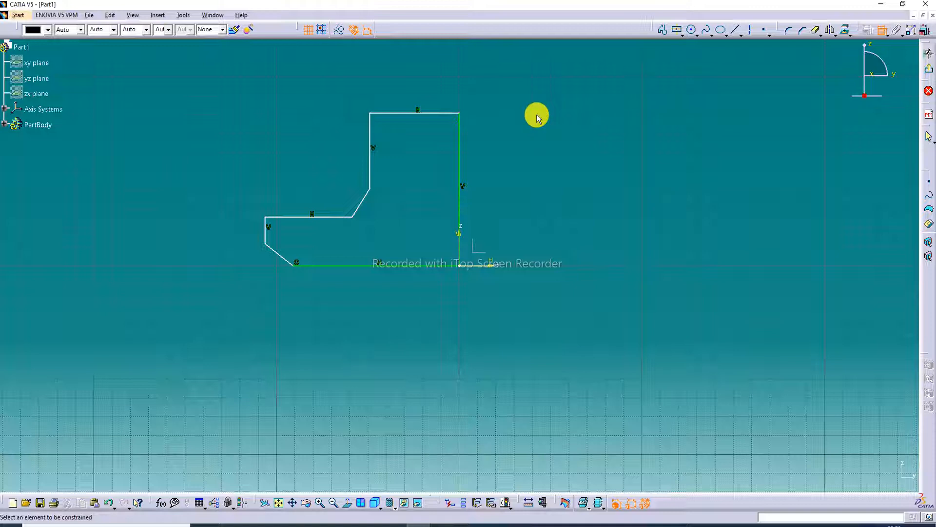
pyautogui.click(373, 133)
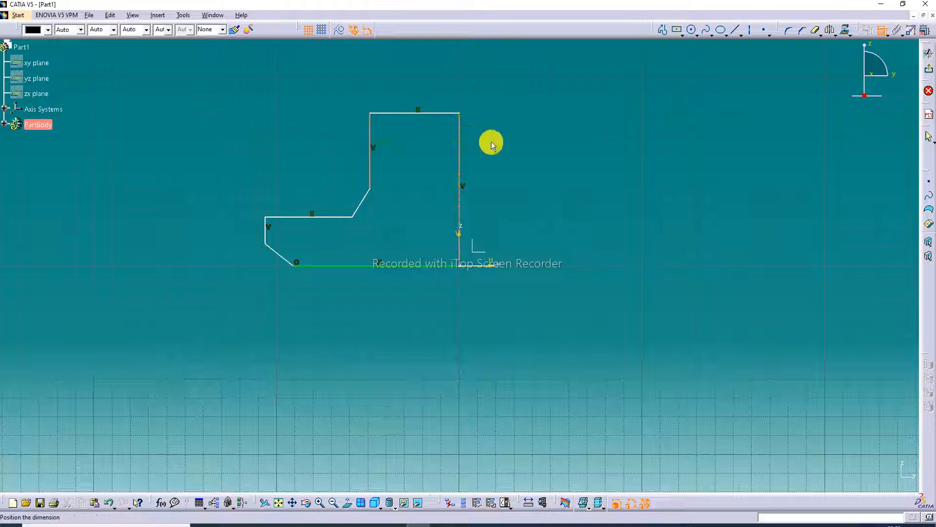
pyautogui.press('Escape')
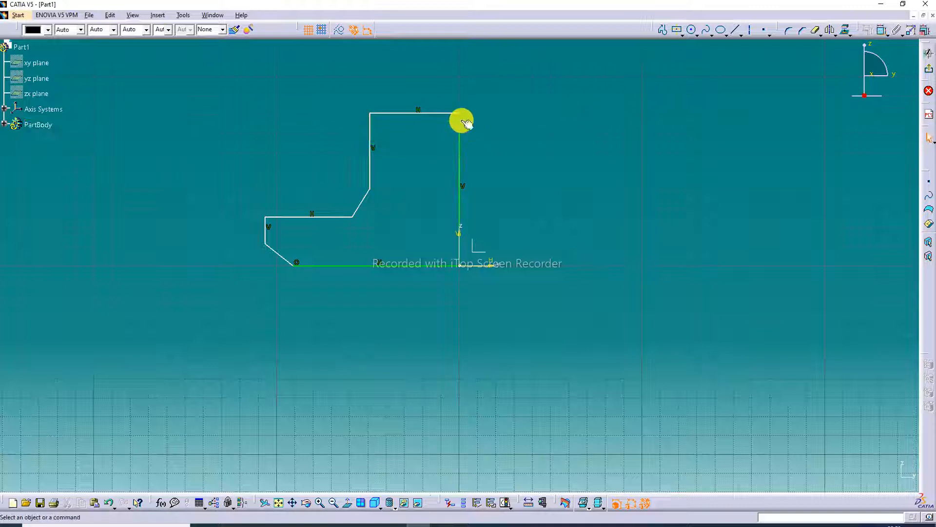
# Dimension the vertical distance between the hub's top line and the flange's upper horizontal line, and set it to 42 mm
pyautogui.click(883, 31)
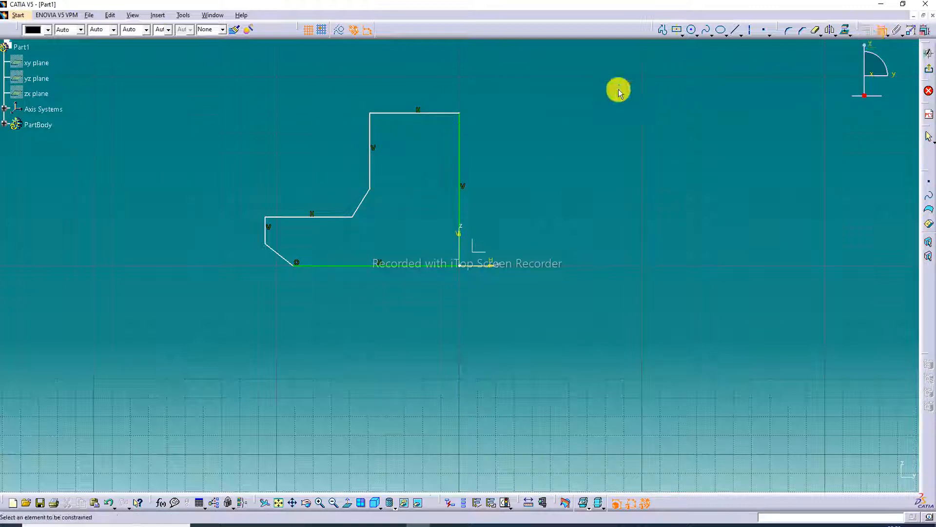
pyautogui.click(432, 114)
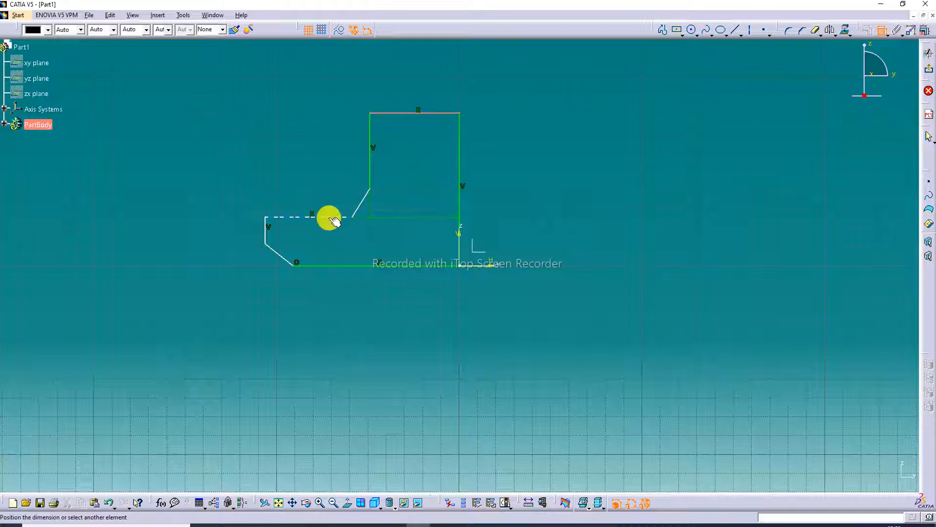
pyautogui.click(330, 216)
pyautogui.click(494, 161)
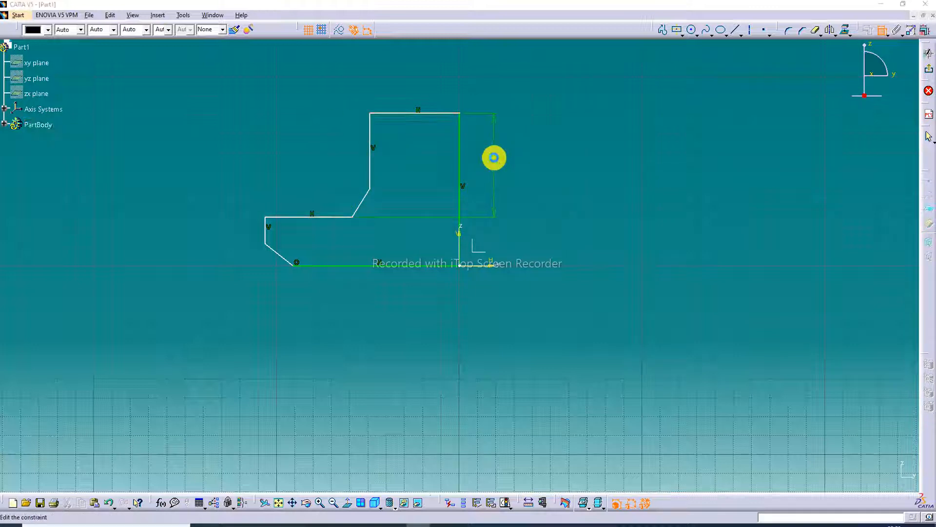
pyautogui.doubleClick(495, 162)
pyautogui.write('42')
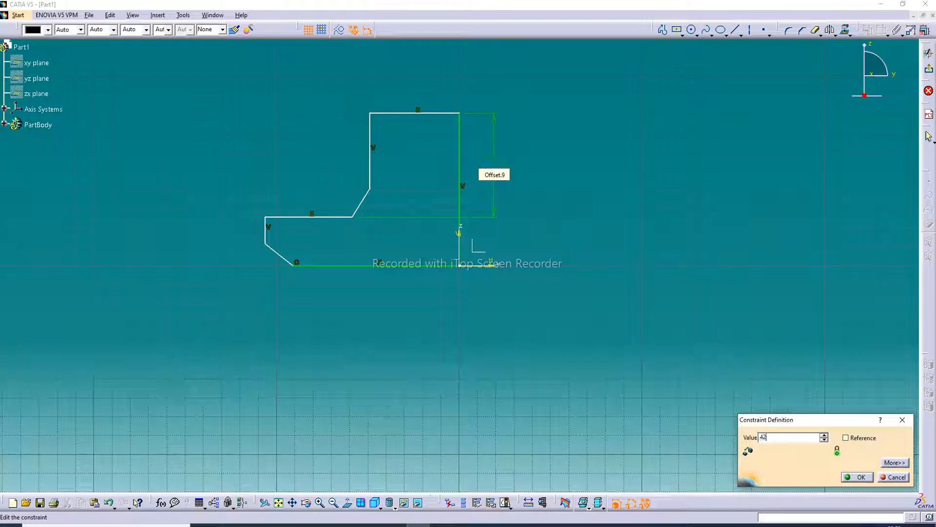
pyautogui.press('Return')
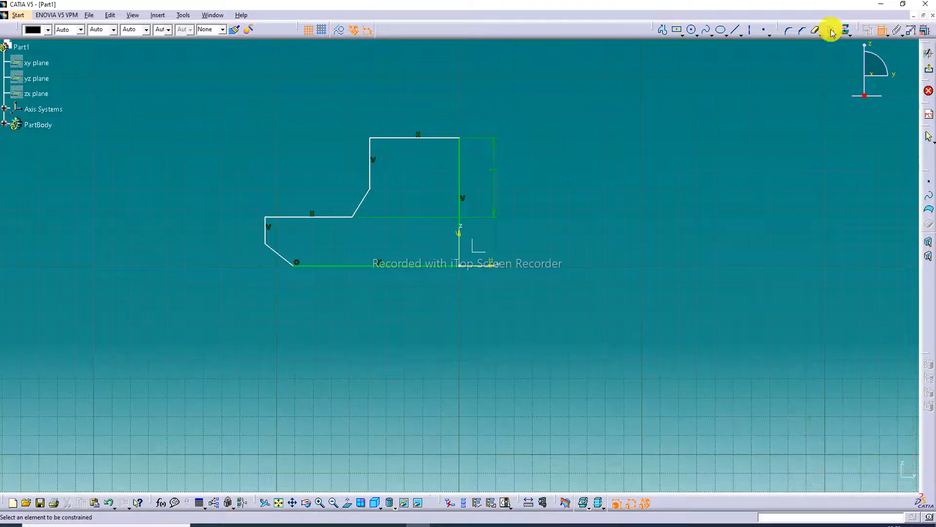
# Dimension the vertical distance between the flange's upper horizontal line and the bottom line, and set it to 30 mm
pyautogui.click(331, 217)
pyautogui.click(334, 265)
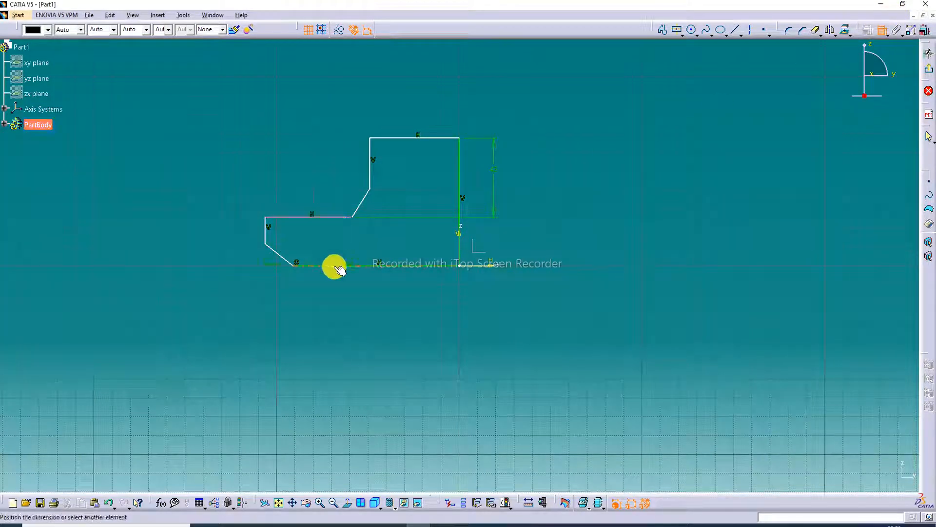
pyautogui.click(502, 247)
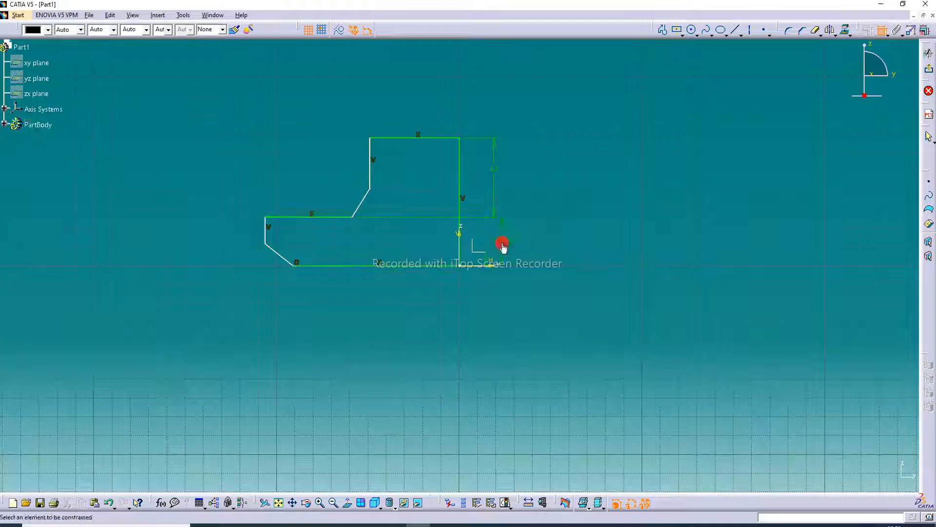
pyautogui.doubleClick(502, 244)
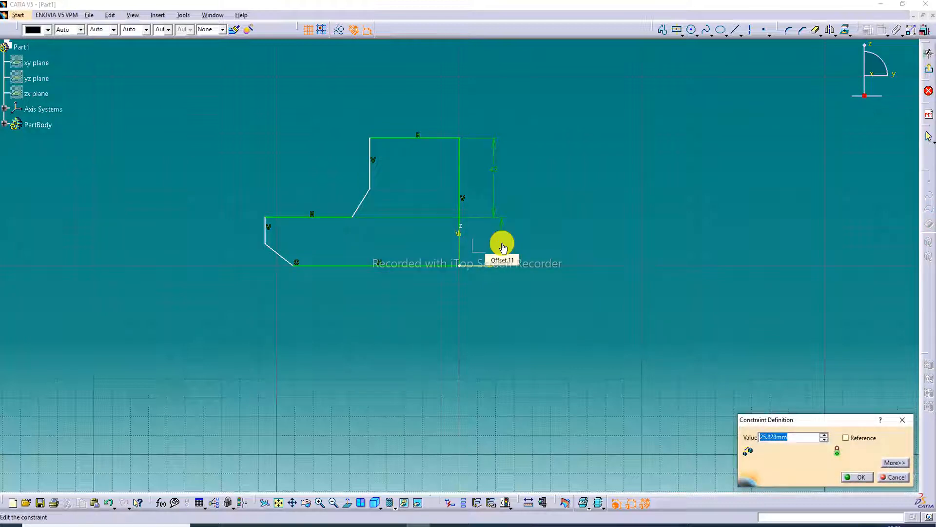
pyautogui.write('30')
pyautogui.press('Return')
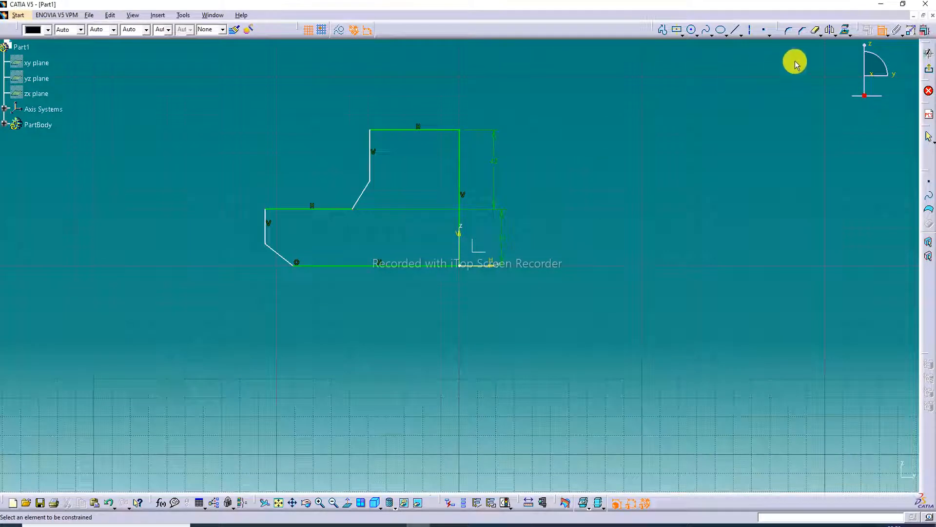
# Dimension the overall width from the flange's outer vertical line to the vertical line through the origin, and set it to 88 mm
pyautogui.click(266, 230)
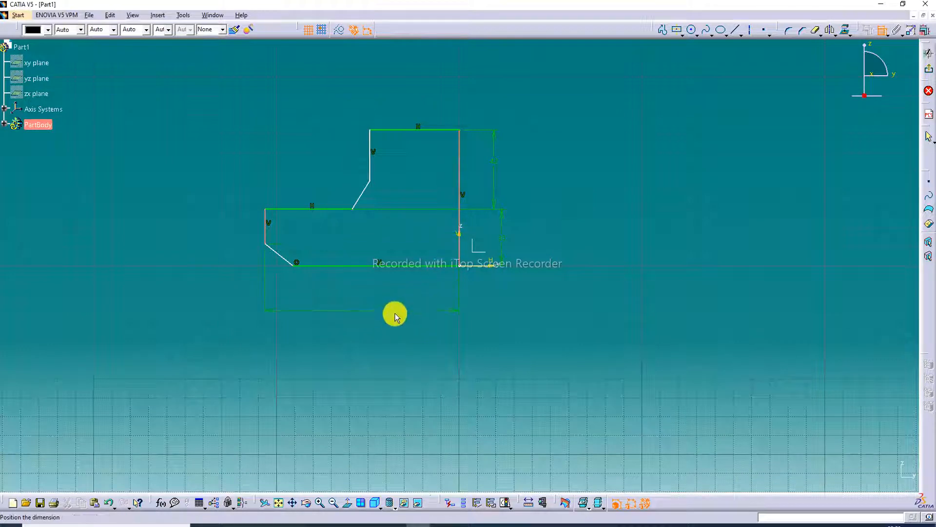
pyautogui.click(382, 315)
pyautogui.doubleClick(381, 314)
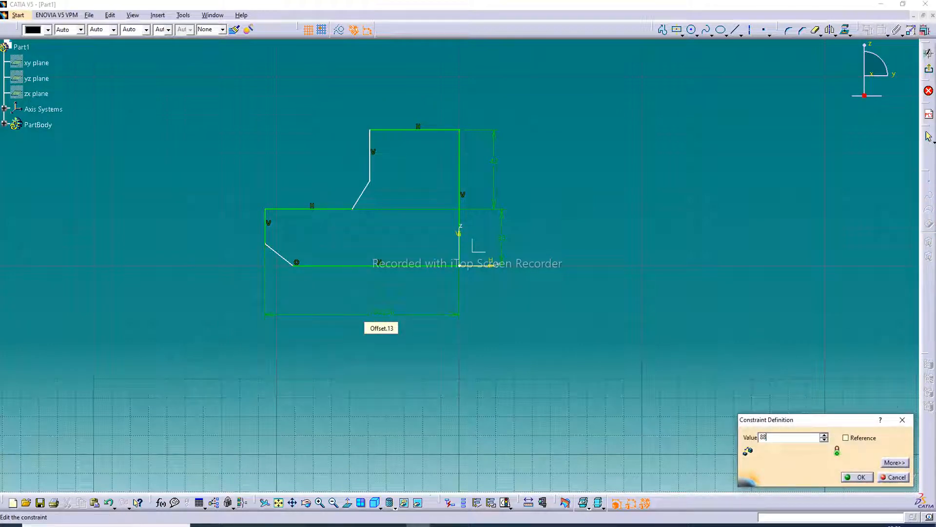
pyautogui.press('Return')
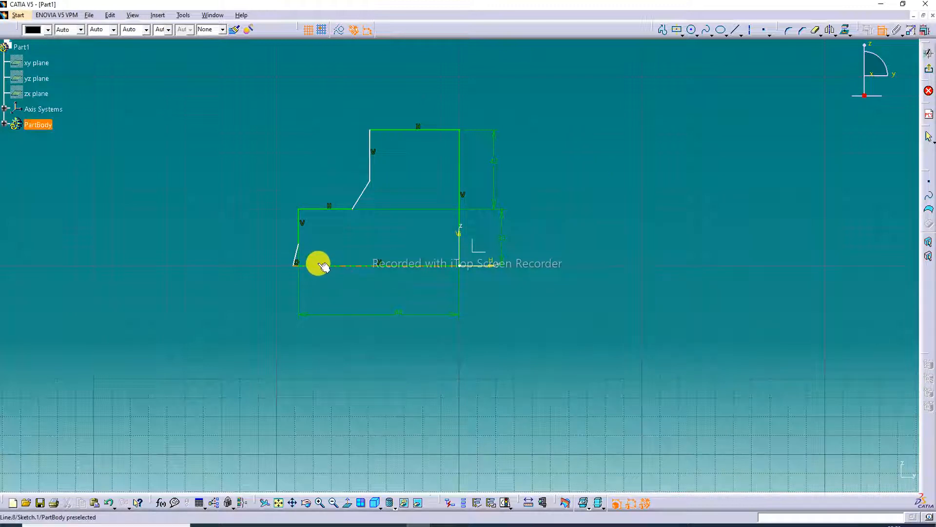
# Undo the last width change and set the overall width dimension to 88 mm again
pyautogui.click(298, 260)
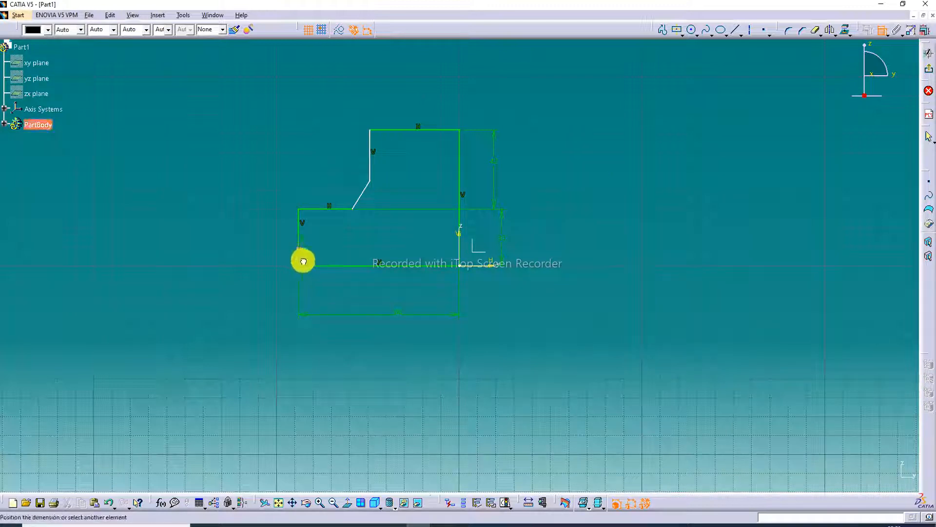
pyautogui.hotkey('ctrl', 'z')
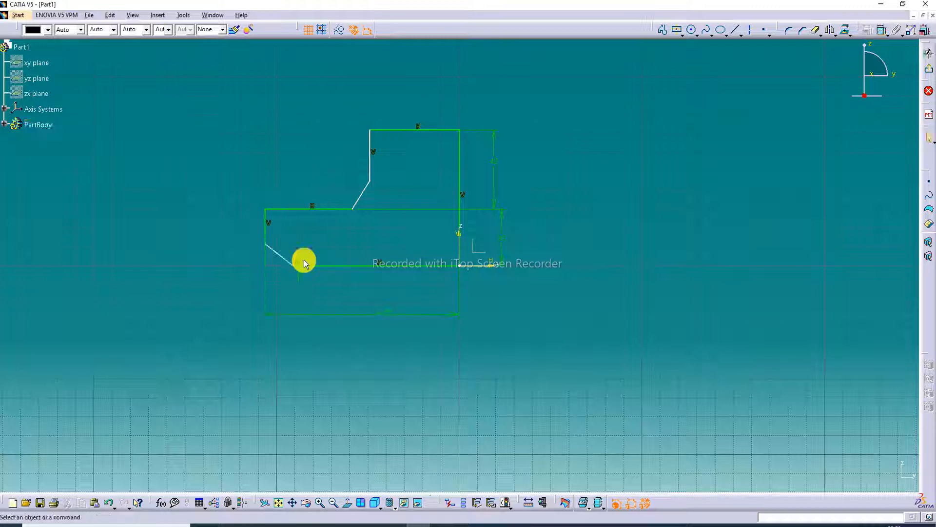
pyautogui.click(378, 311)
pyautogui.doubleClick(378, 310)
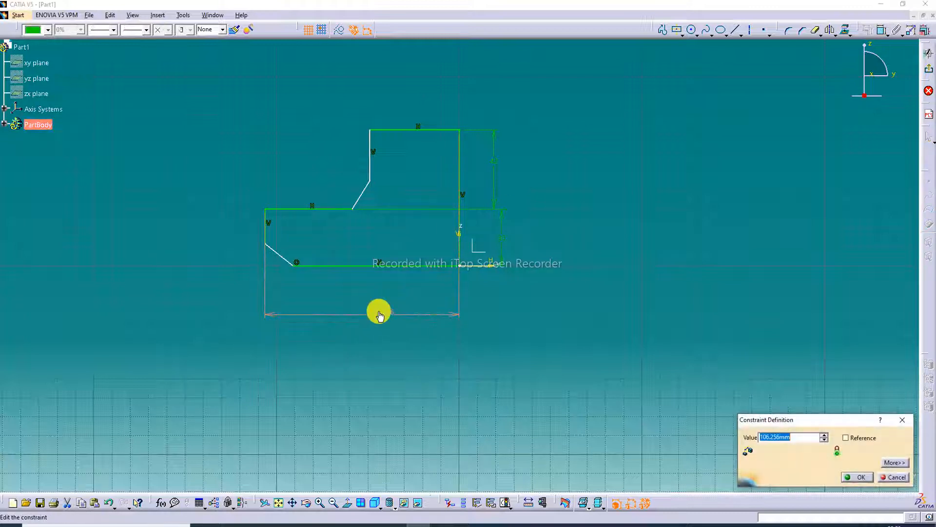
pyautogui.press('Return')
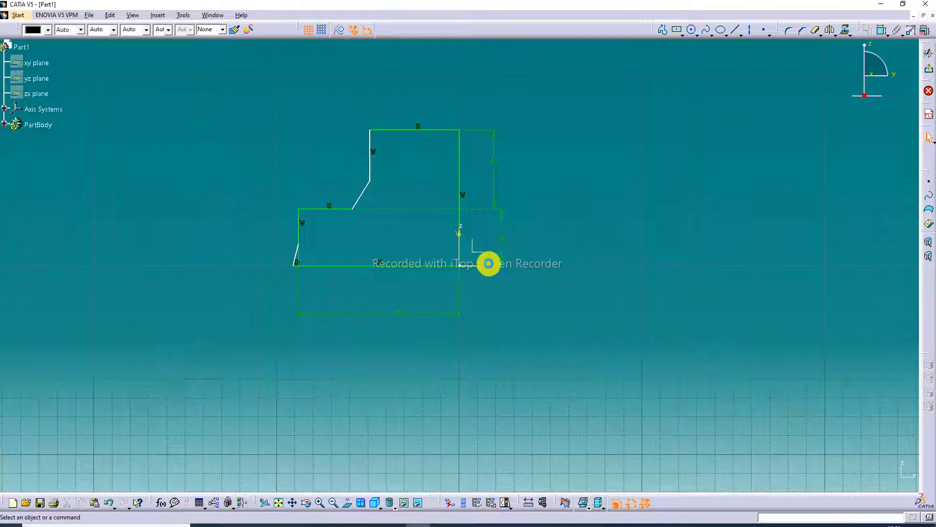
# Move the flange's lower outer slanted line inward so that it cuts across the corner like a chamfer
pyautogui.click(300, 258)
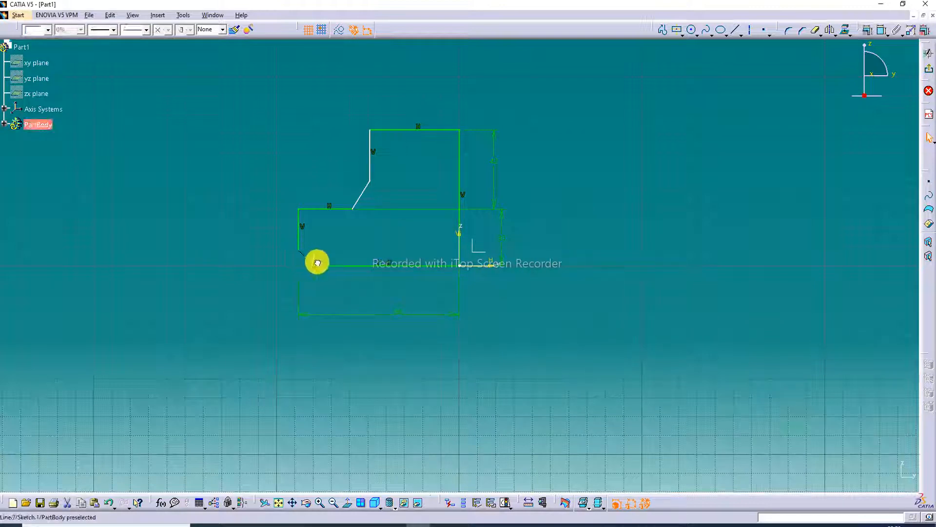
pyautogui.click(569, 175)
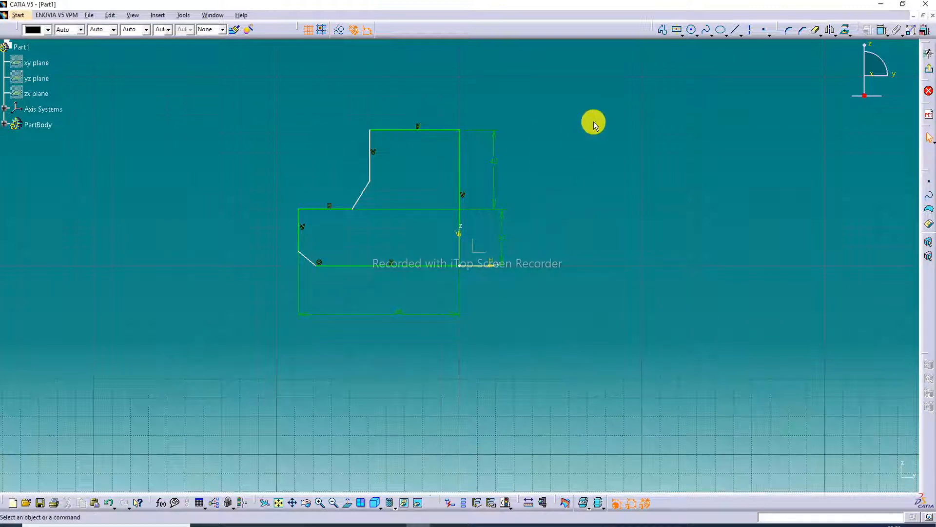
# Dimension the length of the hub's top horizontal line and set it to 38 mm
pyautogui.click(882, 32)
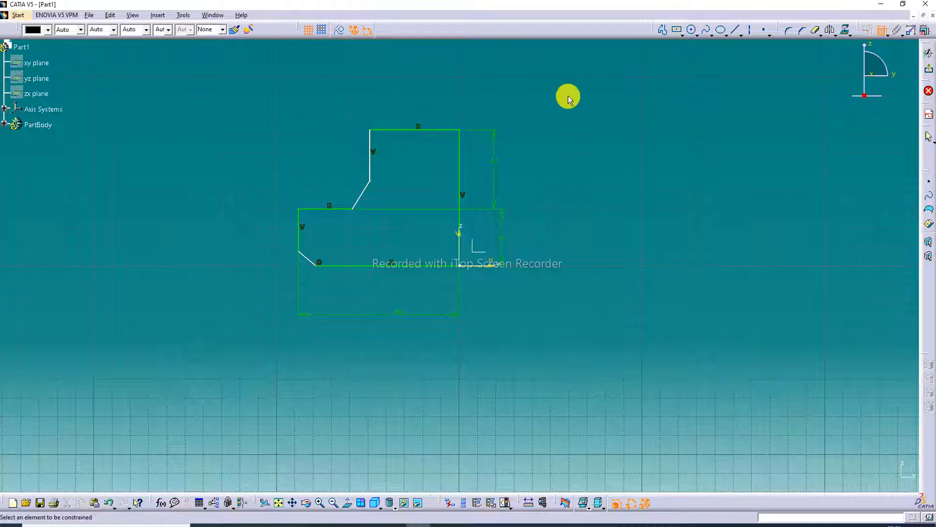
pyautogui.click(432, 129)
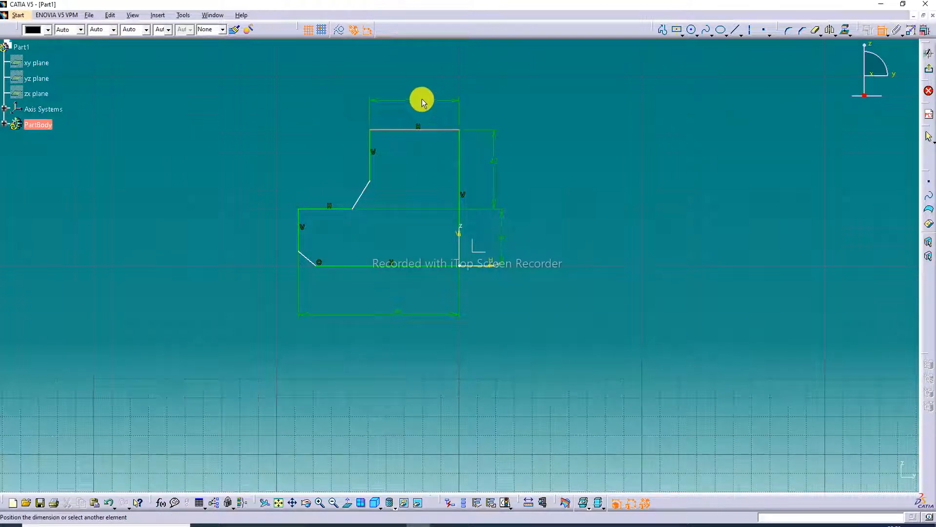
pyautogui.click(422, 100)
pyautogui.doubleClick(423, 100)
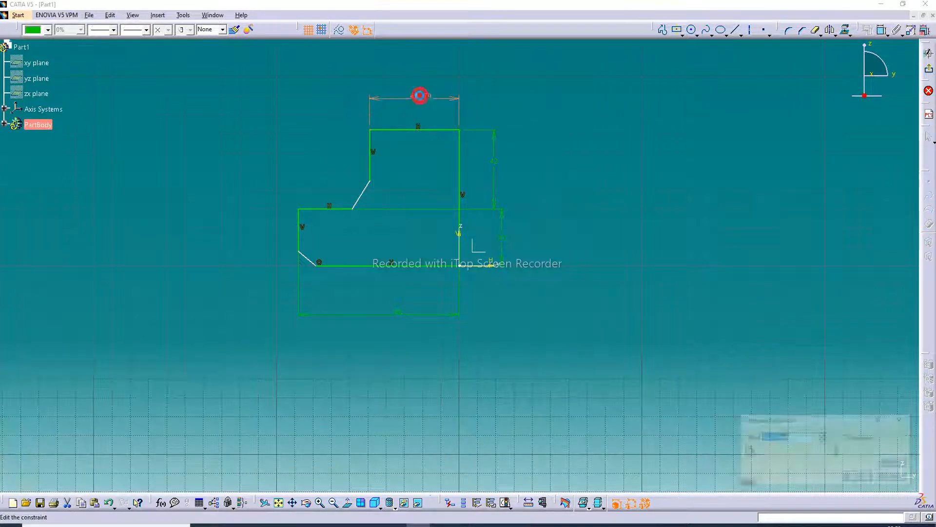
pyautogui.write('3')
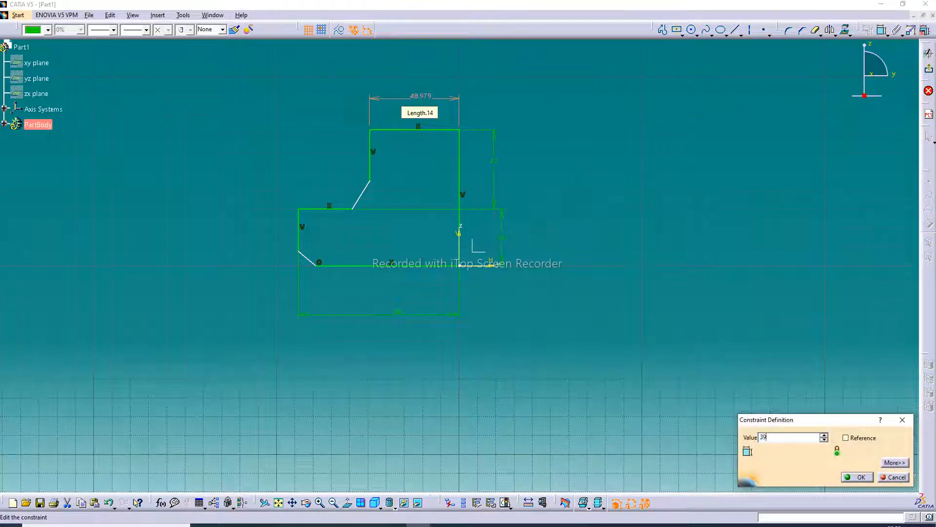
pyautogui.write('8')
pyautogui.press('Return')
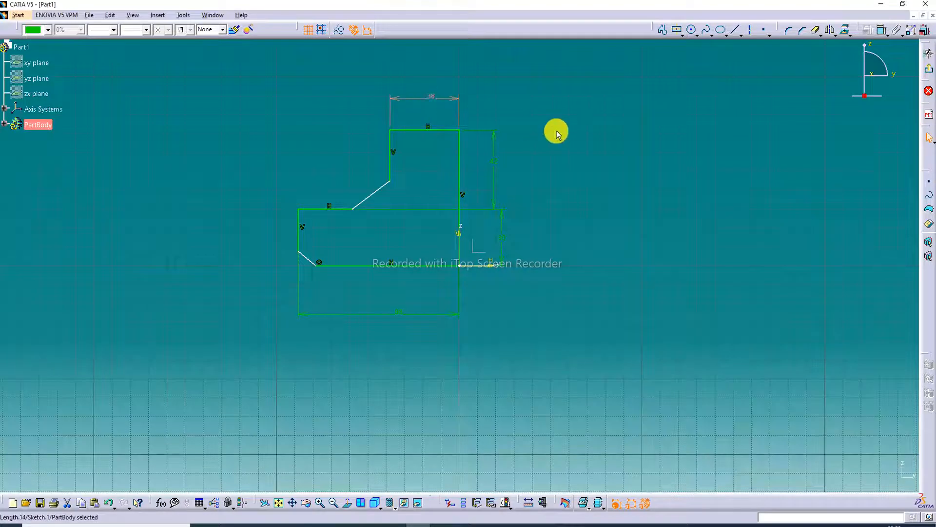
pyautogui.click(560, 129)
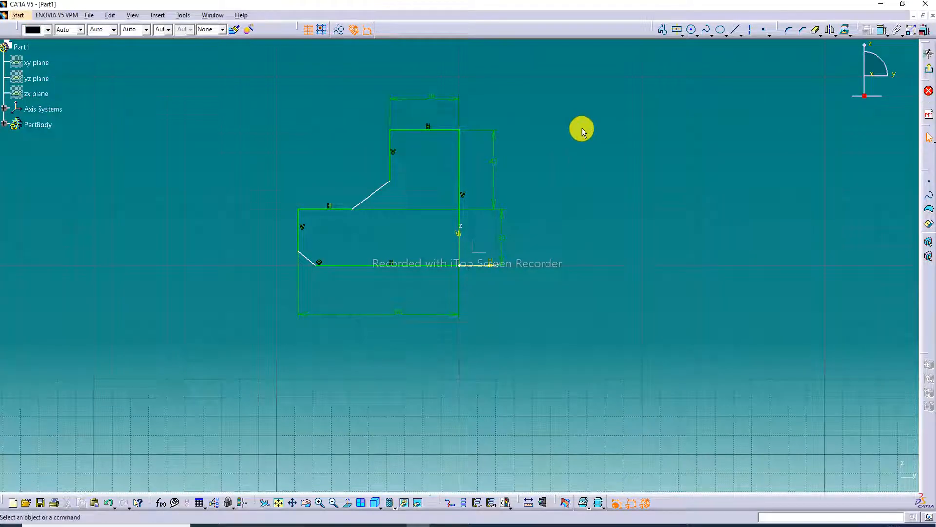
# Dimension the angle between the slanted line at the hub base and the flange's upper horizontal line, and set it to 45 degrees
pyautogui.click(881, 34)
pyautogui.click(356, 198)
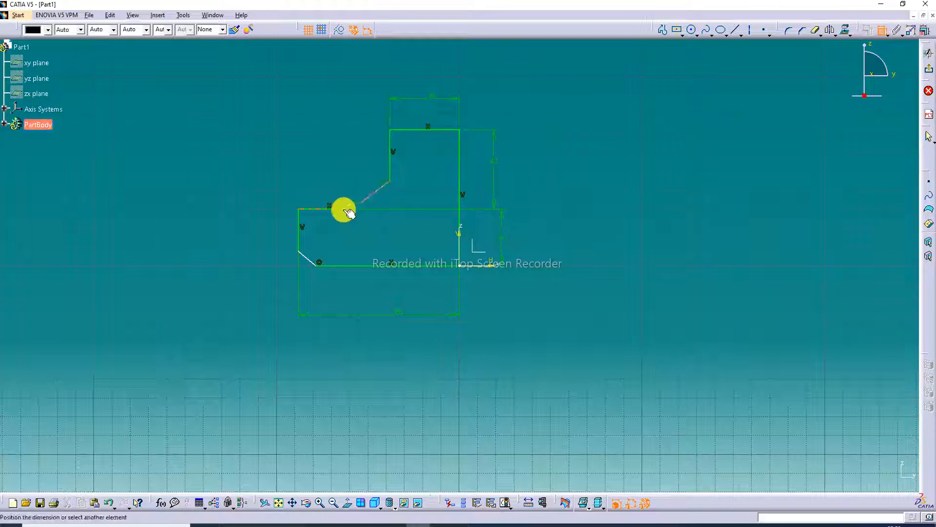
pyautogui.click(329, 222)
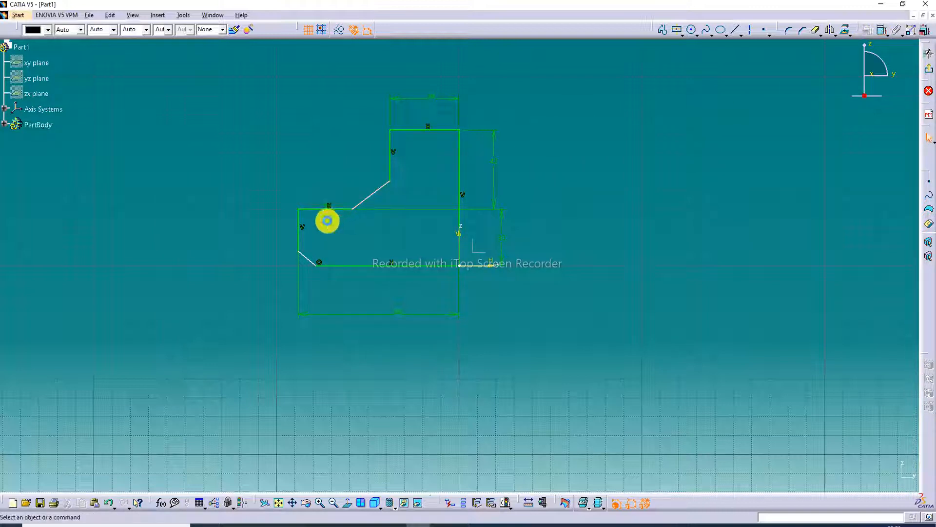
pyautogui.doubleClick(326, 221)
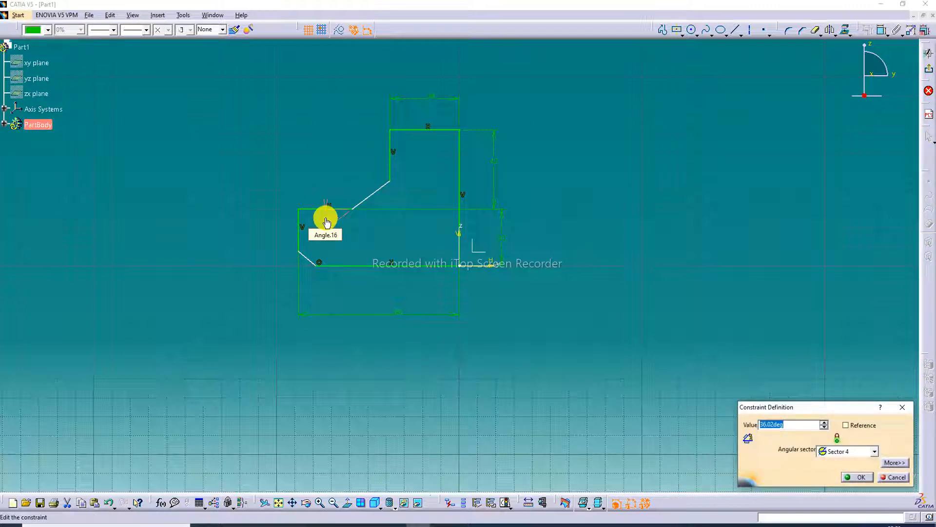
pyautogui.write('45')
pyautogui.press('Return')
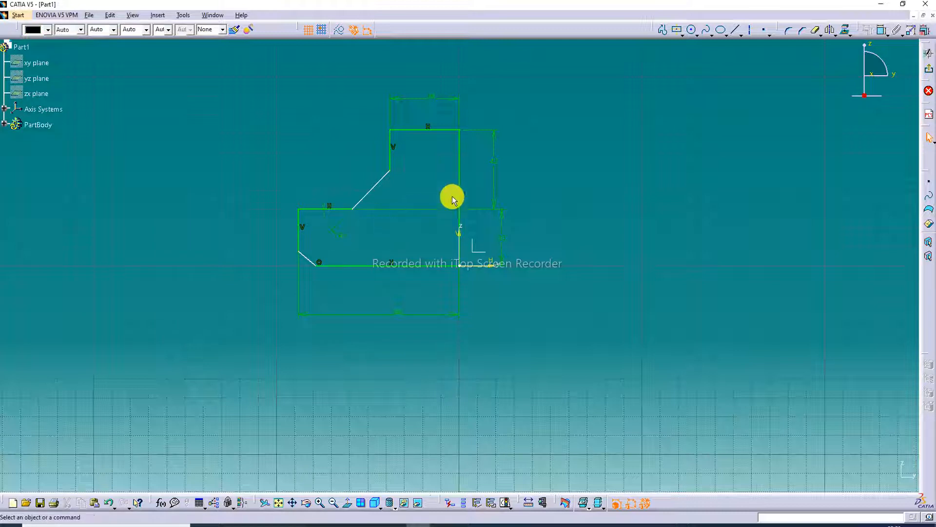
# Dimension the hub-base slanted line with a vertical measure direction and set its height to 8 mm
pyautogui.click(881, 30)
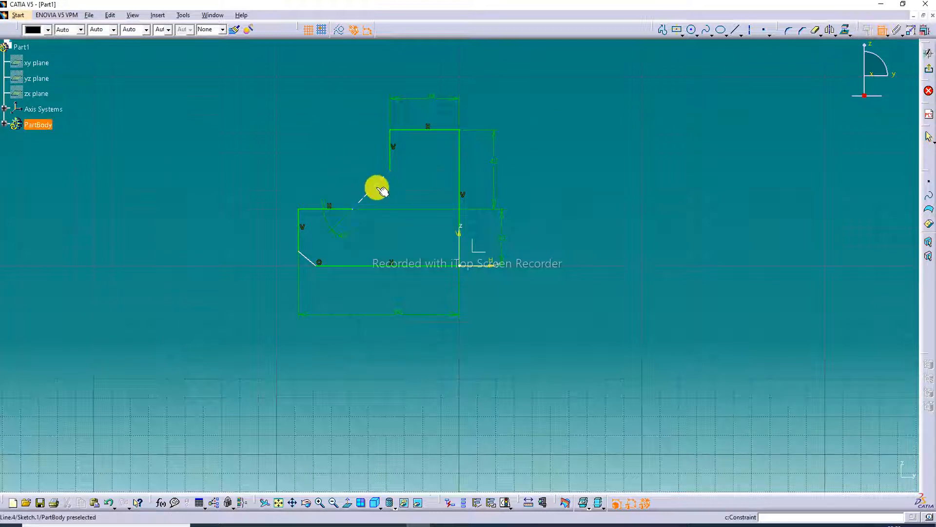
pyautogui.click(378, 188)
pyautogui.rightClick(328, 174)
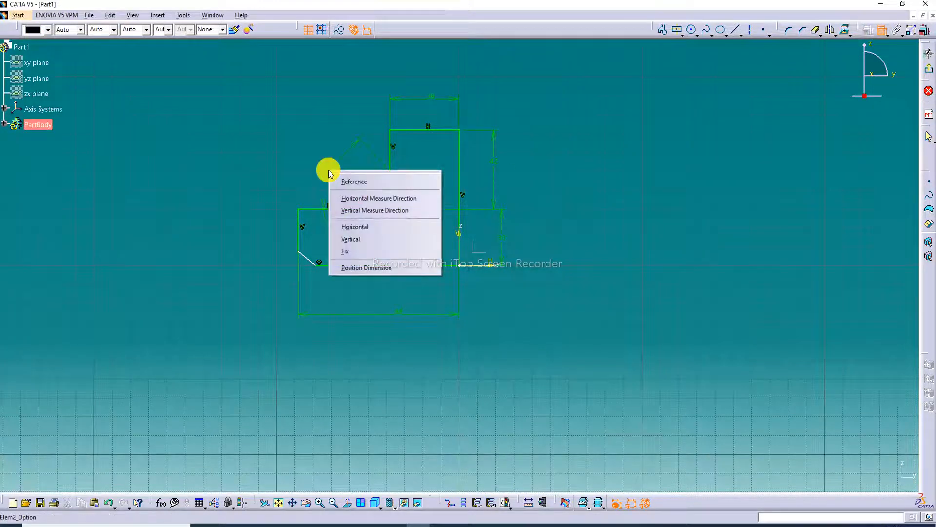
pyautogui.click(348, 208)
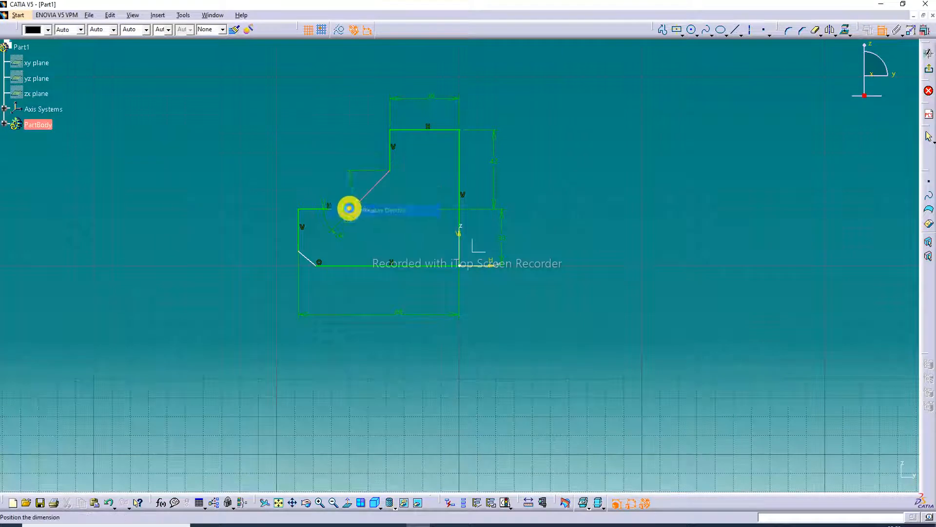
pyautogui.click(305, 190)
pyautogui.doubleClick(305, 190)
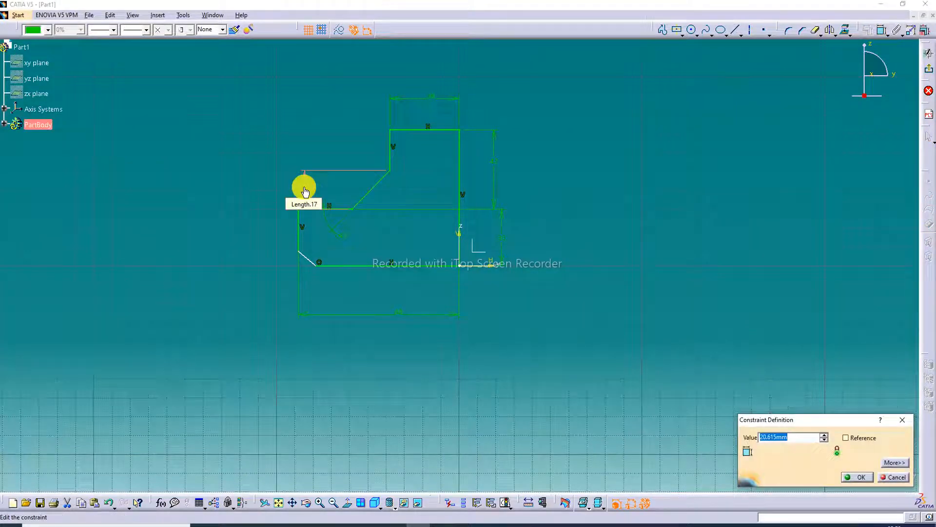
pyautogui.write('8')
pyautogui.press('Return')
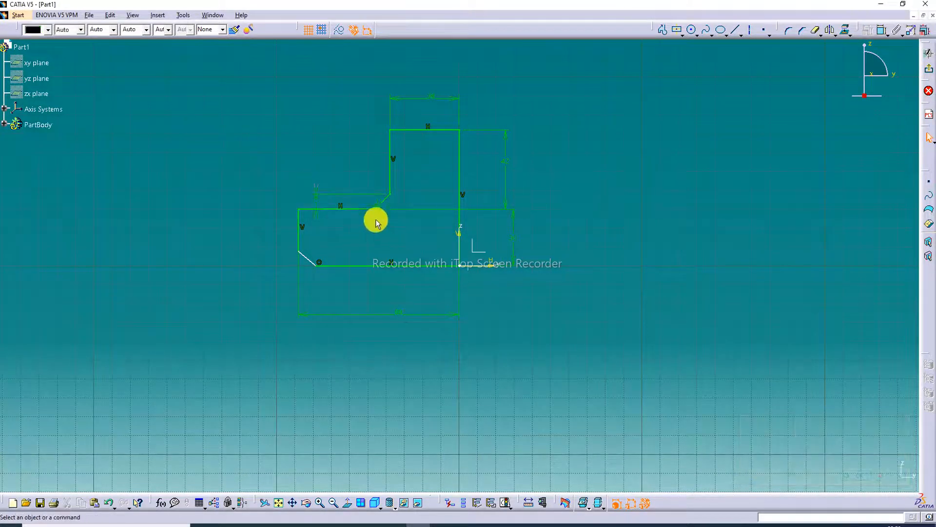
# Reposition the hub-base angle dimension inside the flange and the slanted line's height dimension text above the profile
pyautogui.click(370, 211)
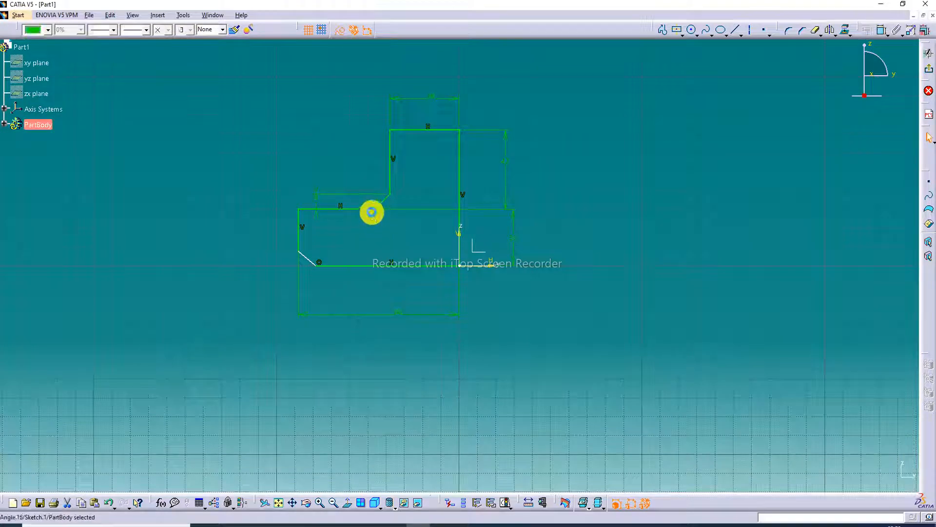
pyautogui.moveTo(369, 232)
pyautogui.mouseDown()
pyautogui.moveTo(345, 232)
pyautogui.moveTo(362, 242)
pyautogui.mouseUp()
pyautogui.click(394, 235)
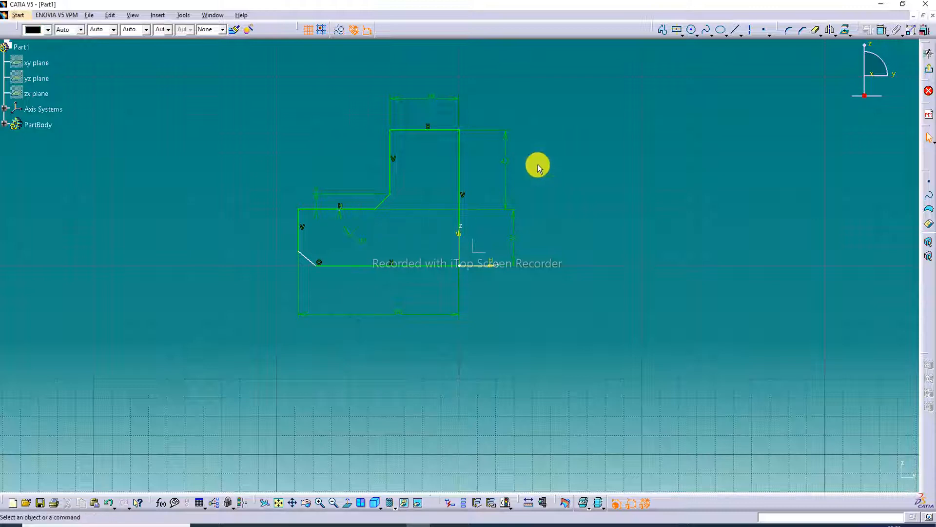
pyautogui.moveTo(322, 204); pyautogui.dragTo(316, 167)
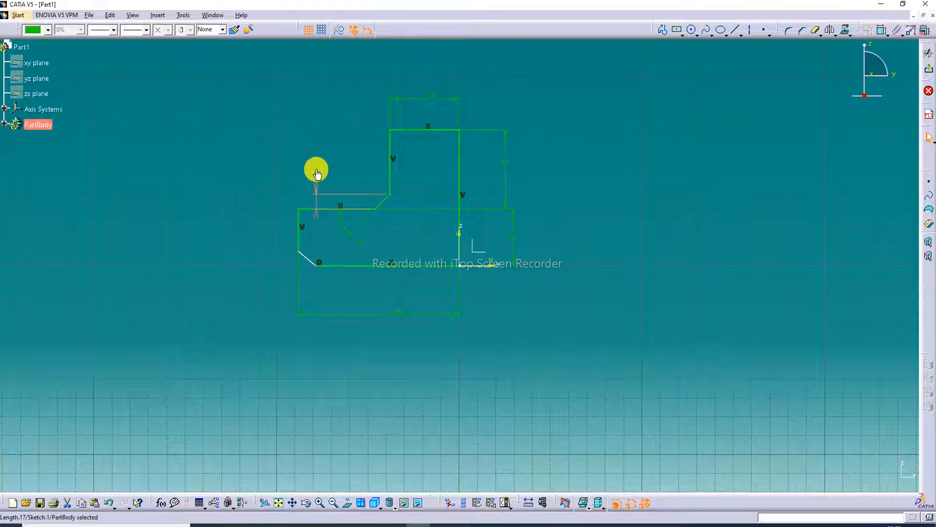
# Try to dimension the flange's lower outer slanted line, and delete the resulting dimension
pyautogui.click(882, 30)
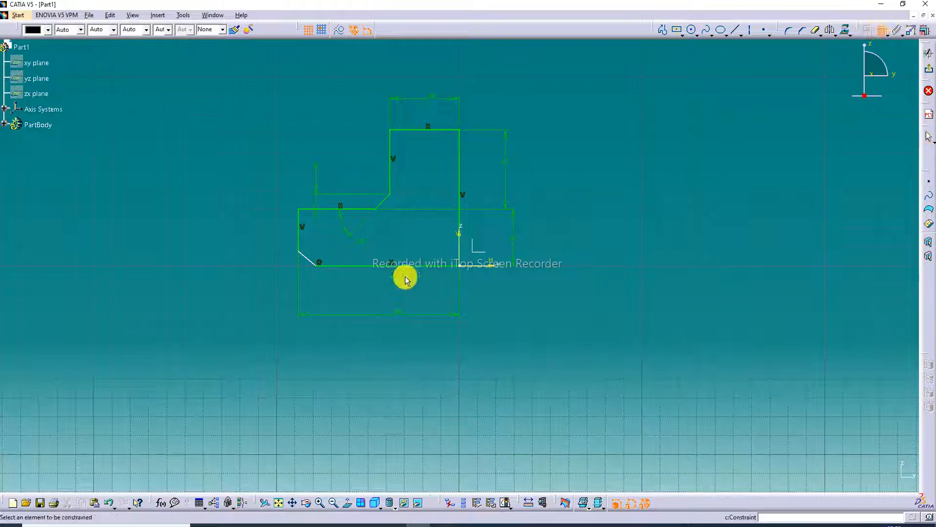
pyautogui.click(310, 263)
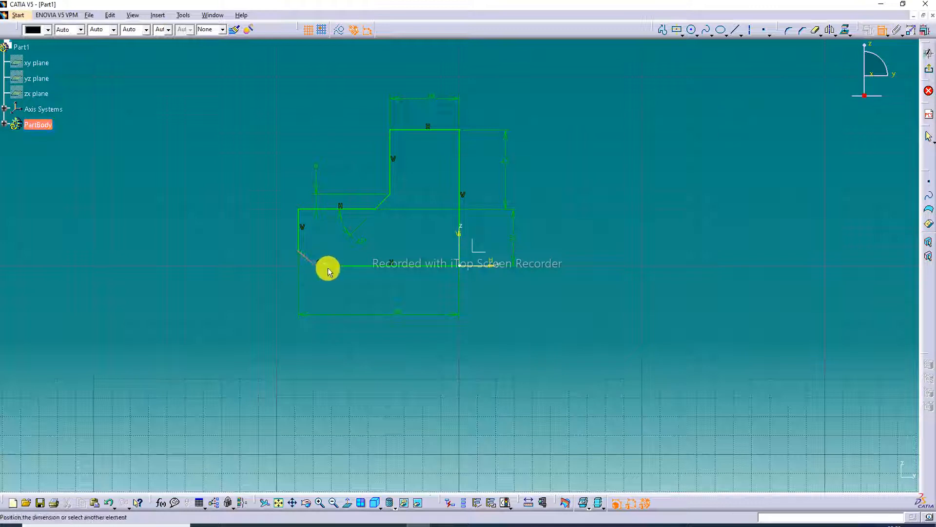
pyautogui.click(326, 268)
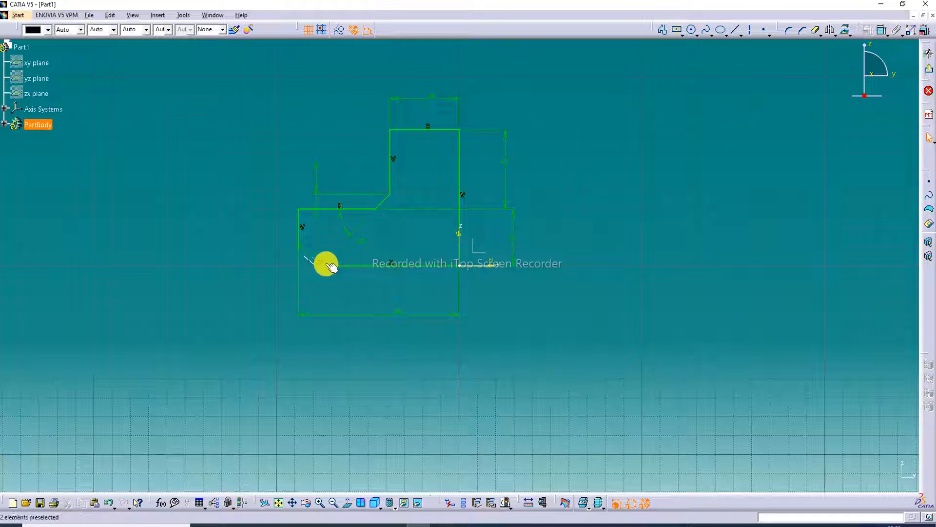
pyautogui.click(326, 266)
pyautogui.press('Delete')
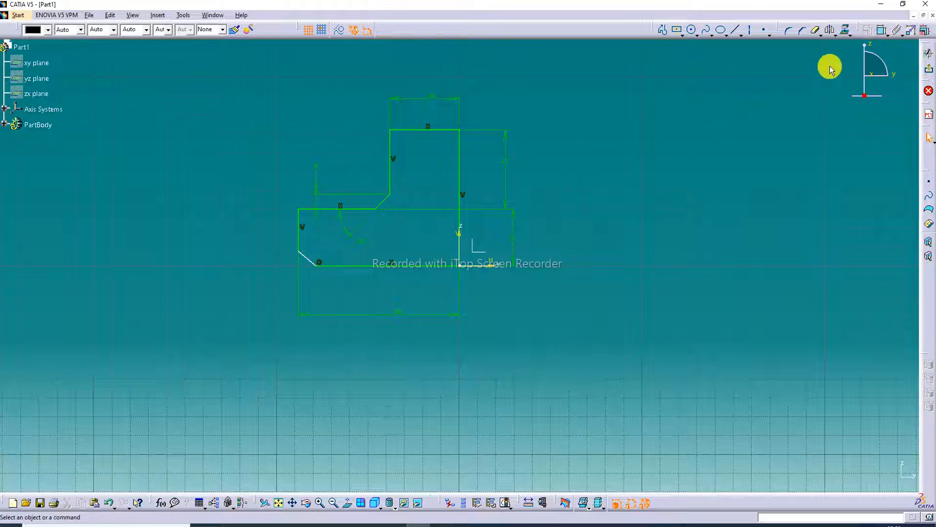
# Dimension the angle between the flange's lower outer slanted line and the bottom horizontal line, set it to 45 degrees, and reposition its text
pyautogui.click(881, 30)
pyautogui.click(309, 260)
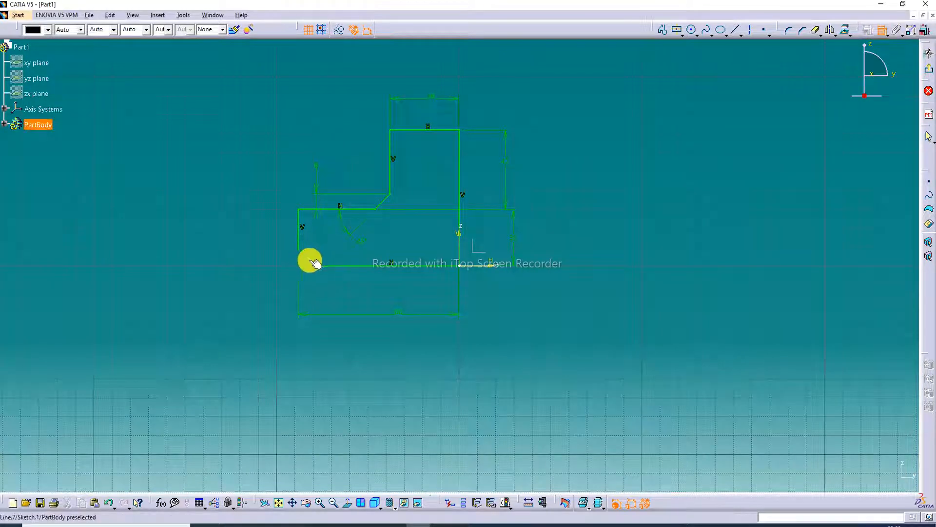
pyautogui.click(330, 267)
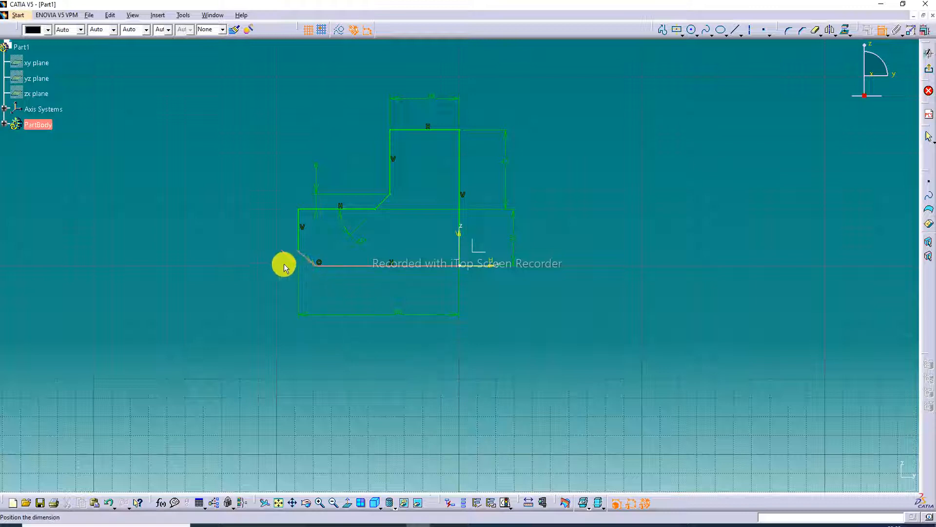
pyautogui.click(275, 254)
pyautogui.click(275, 253)
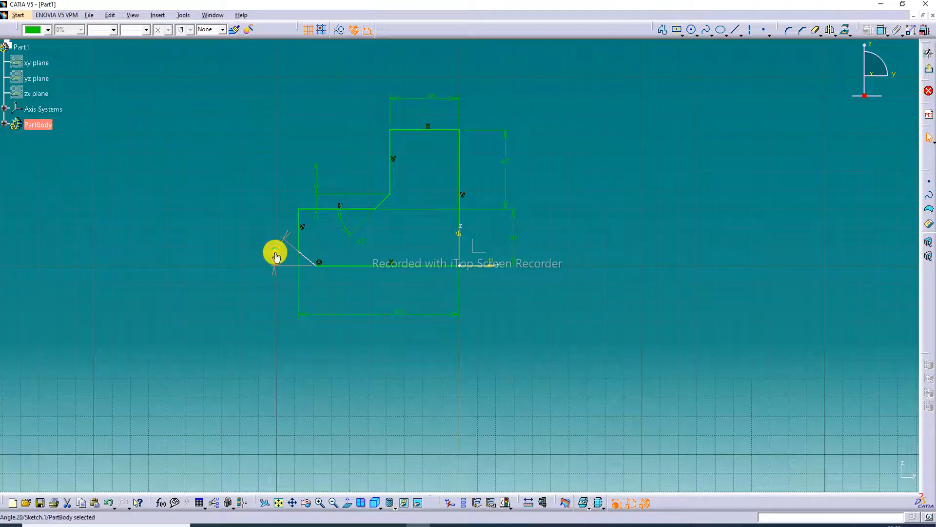
pyautogui.write('45')
pyautogui.press('Return')
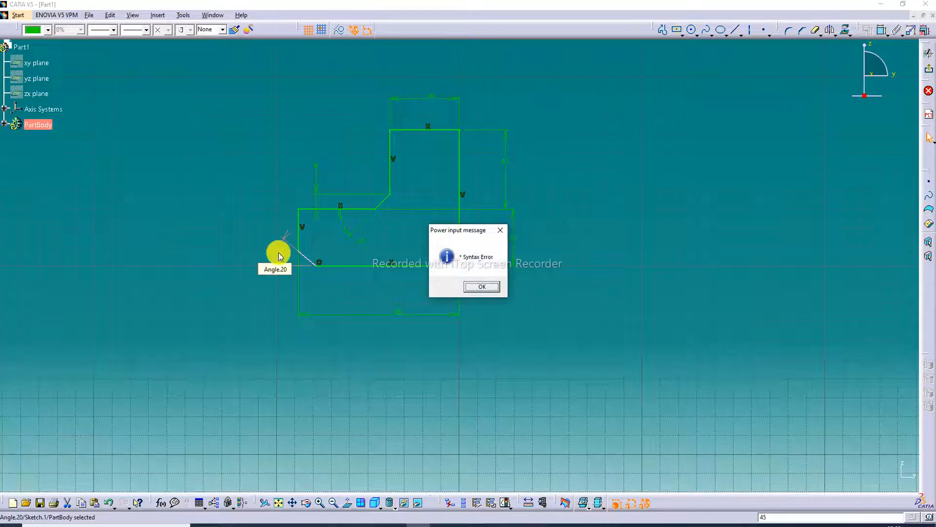
pyautogui.click(500, 229)
pyautogui.doubleClick(277, 257)
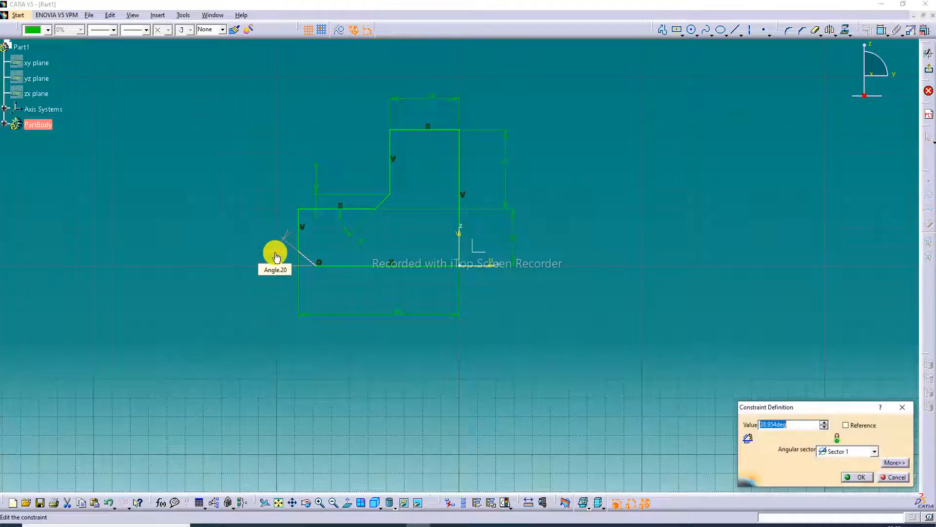
pyautogui.write('45')
pyautogui.press('Return')
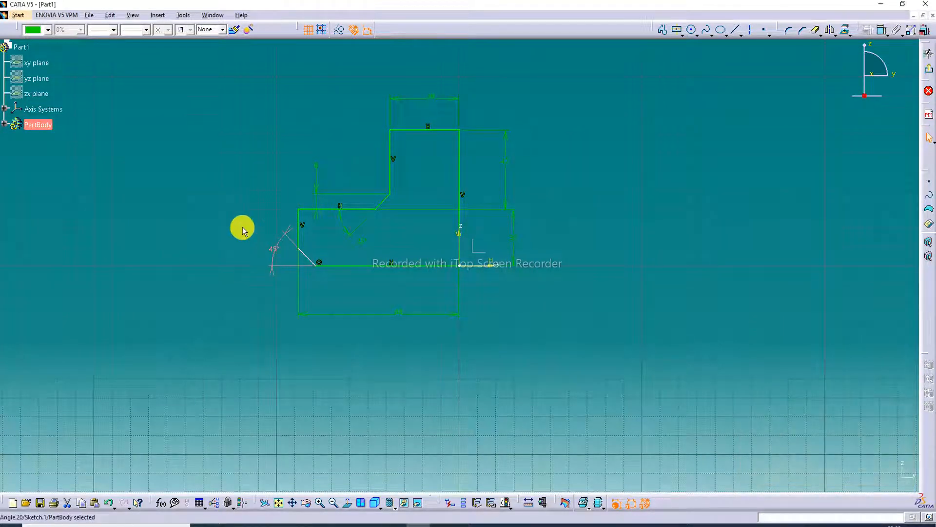
pyautogui.moveTo(272, 249); pyautogui.dragTo(272, 287)
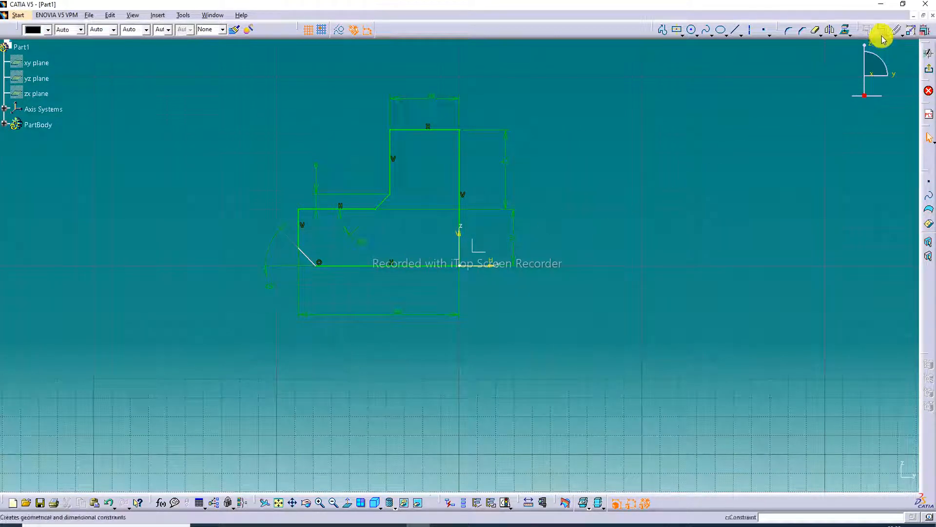
# Dimension the flange's lower outer slanted line with a vertical measure direction and set its height to 12 mm
pyautogui.click(308, 257)
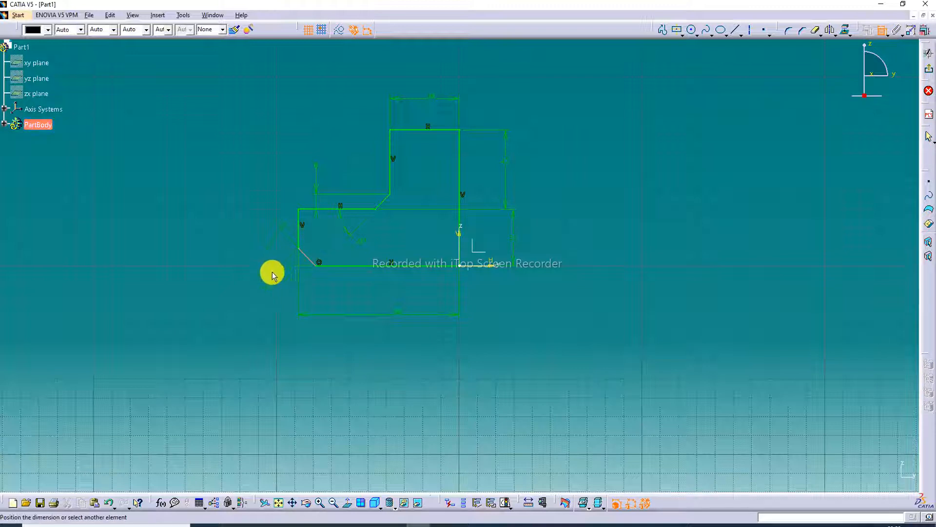
pyautogui.rightClick(245, 295)
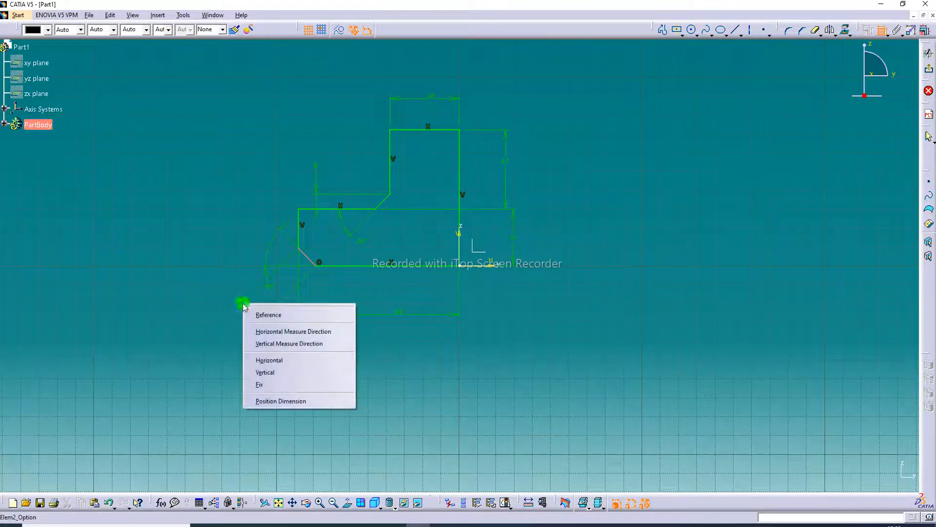
pyautogui.click(253, 341)
pyautogui.click(236, 257)
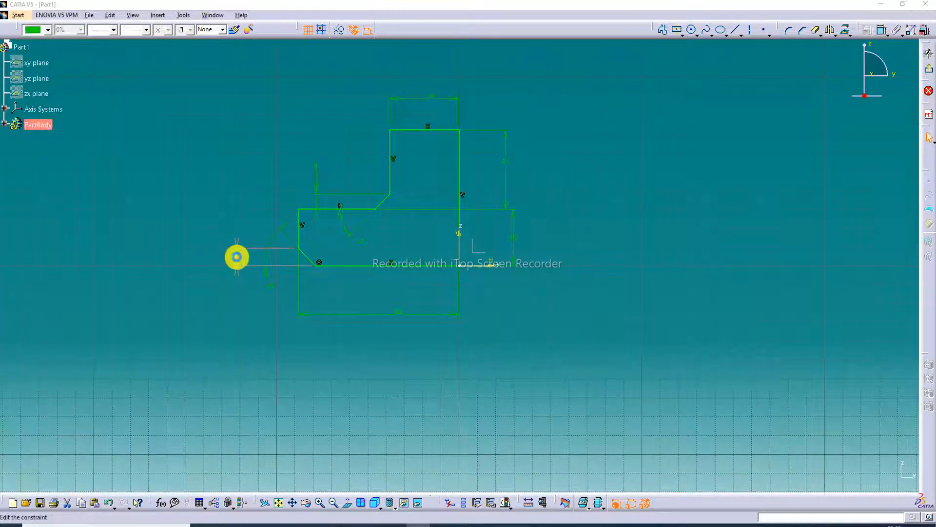
pyautogui.doubleClick(237, 262)
pyautogui.write('12')
pyautogui.press('Return')
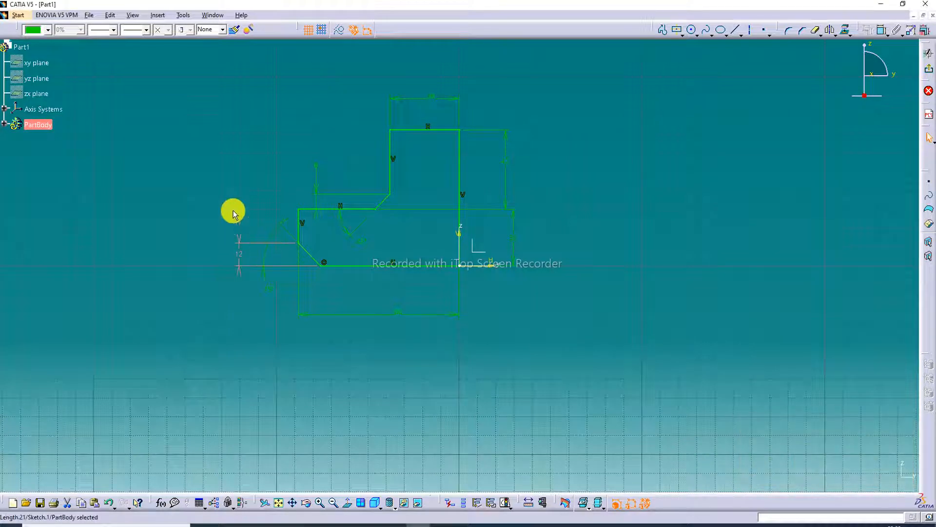
# Move the overall width, hub height, flange height and hub width dimensions closer to the profile
pyautogui.moveTo(497, 167)
pyautogui.mouseDown(button='middle')
pyautogui.moveTo(543, 179)
pyautogui.moveTo(543, 162)
pyautogui.moveTo(541, 180)
pyautogui.mouseUp(button='middle')
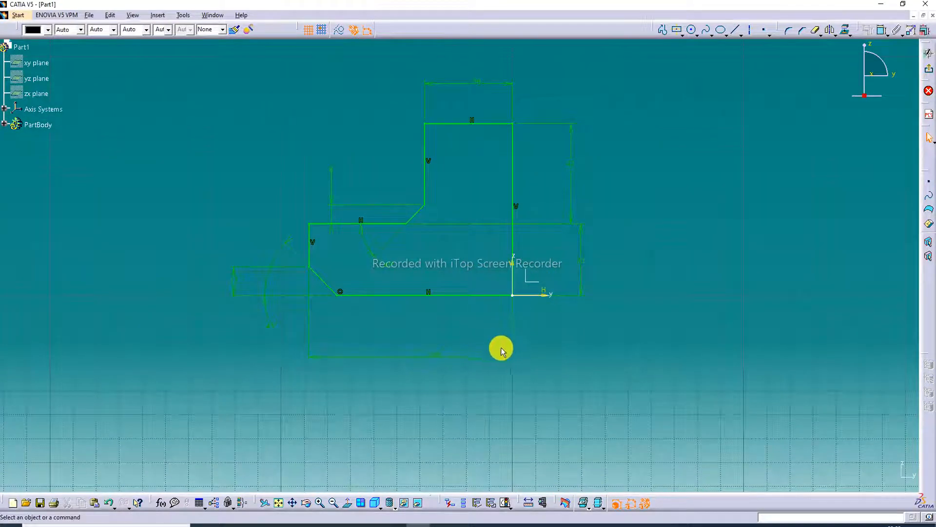
pyautogui.moveTo(502, 358); pyautogui.dragTo(504, 327)
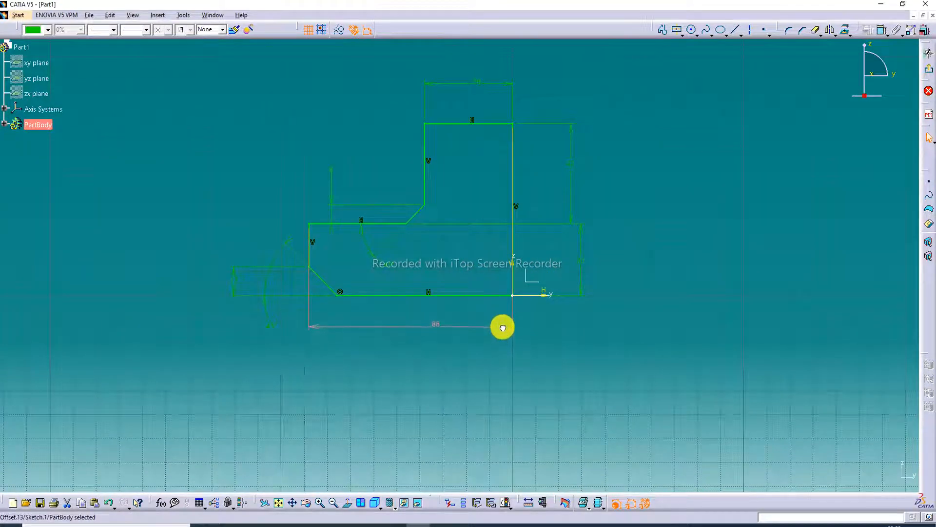
pyautogui.click(629, 247)
pyautogui.moveTo(572, 130); pyautogui.dragTo(551, 132)
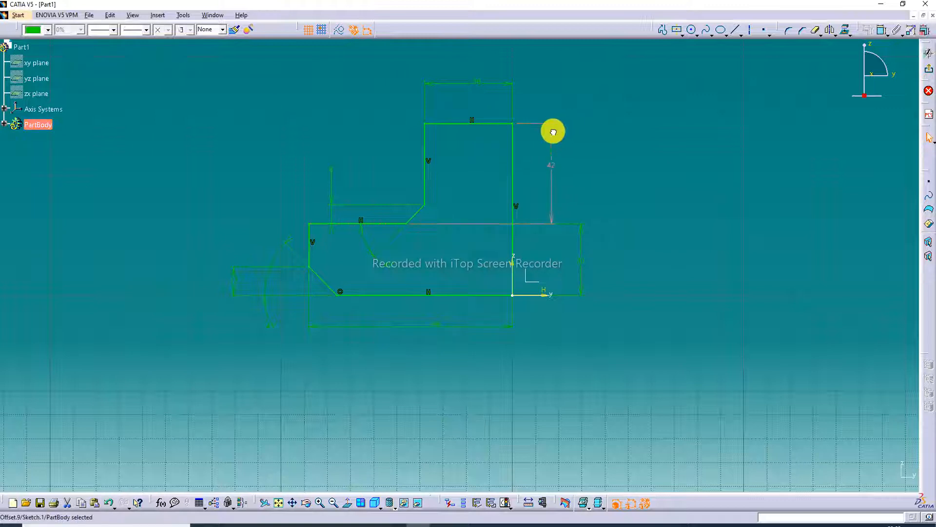
pyautogui.moveTo(589, 236); pyautogui.dragTo(554, 236)
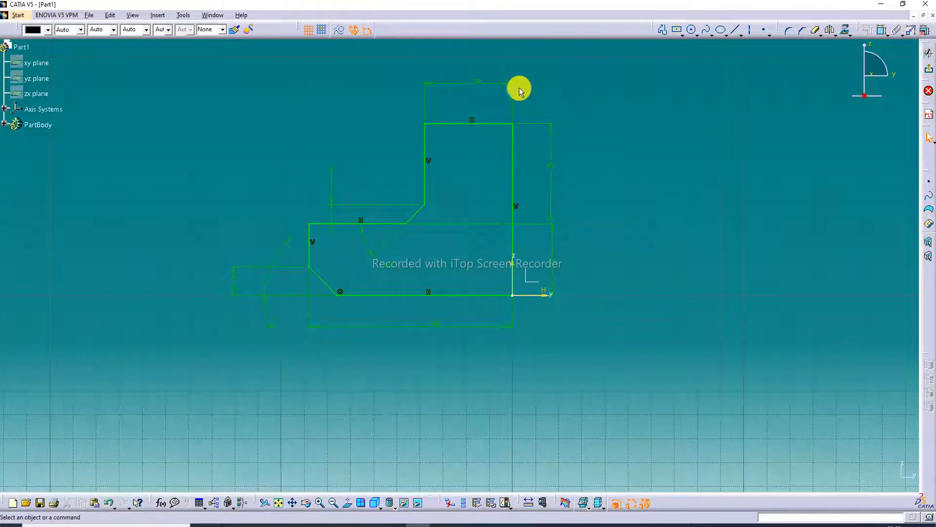
pyautogui.moveTo(505, 82); pyautogui.dragTo(502, 95)
pyautogui.click(589, 102)
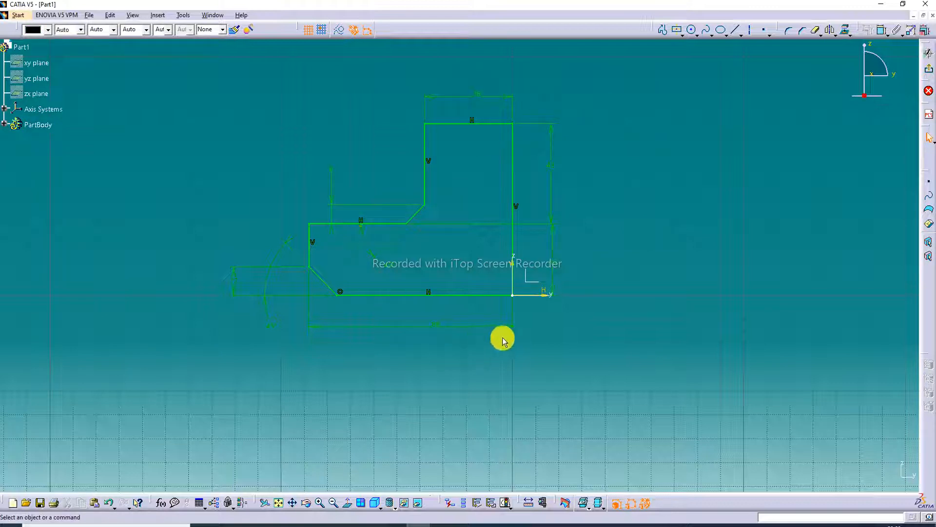
pyautogui.moveTo(440, 330)
pyautogui.mouseDown()
pyautogui.moveTo(412, 331)
pyautogui.moveTo(435, 324)
pyautogui.moveTo(422, 326)
pyautogui.mouseUp()
pyautogui.click(600, 312)
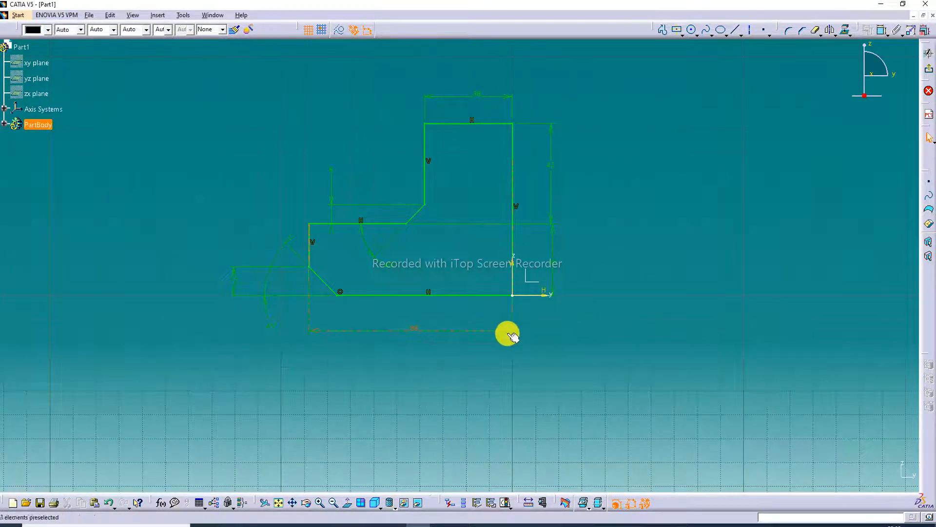
pyautogui.moveTo(507, 332); pyautogui.dragTo(507, 323)
pyautogui.click(621, 216)
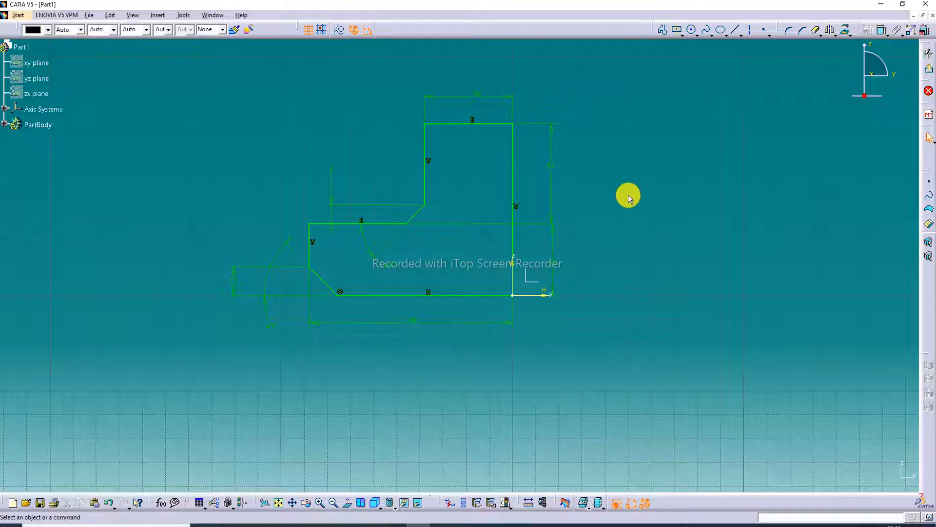
# Draw a vertical axis from above the hub down along the profile's inner vertical line as the rotation axis
pyautogui.moveTo(628, 195); pyautogui.dragTo(624, 189, button='middle')
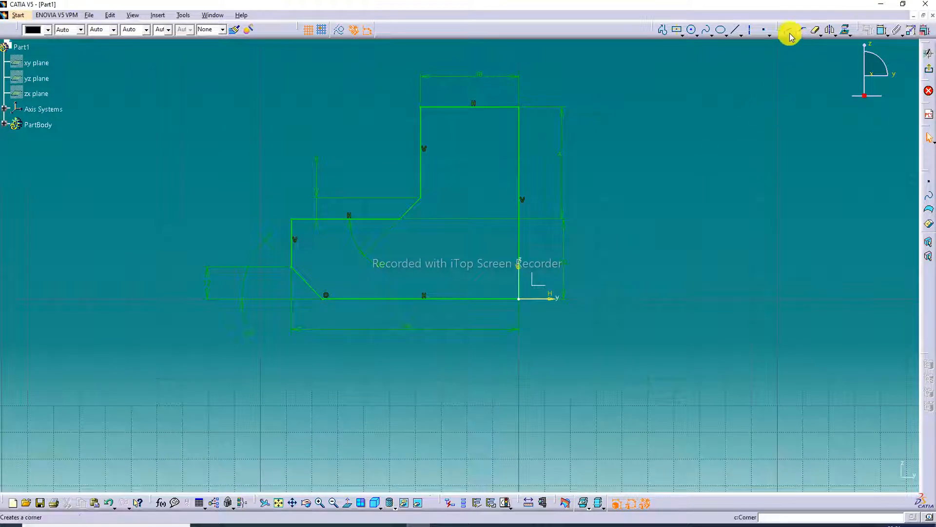
pyautogui.click(752, 33)
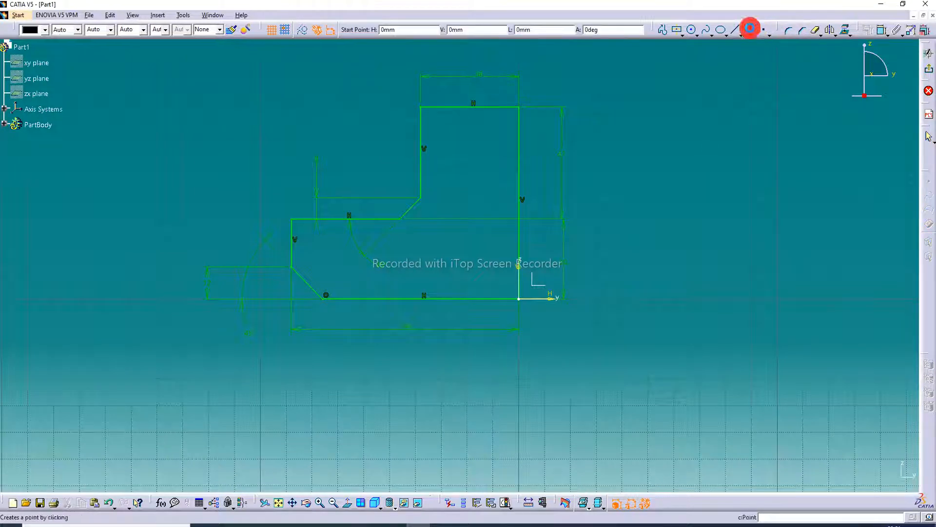
pyautogui.click(519, 57)
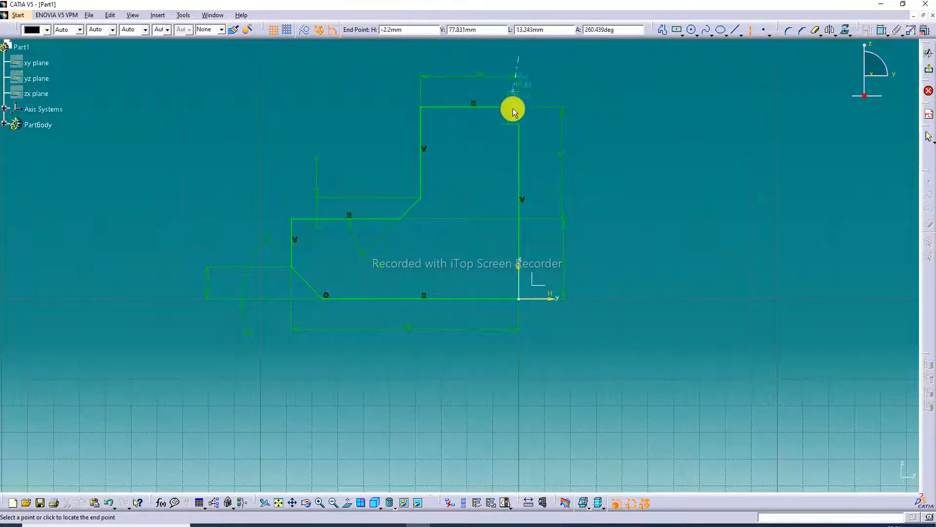
pyautogui.click(522, 217)
pyautogui.moveTo(652, 144)
pyautogui.mouseDown(button='middle')
pyautogui.moveTo(642, 151)
pyautogui.moveTo(646, 170)
pyautogui.mouseUp(button='middle')
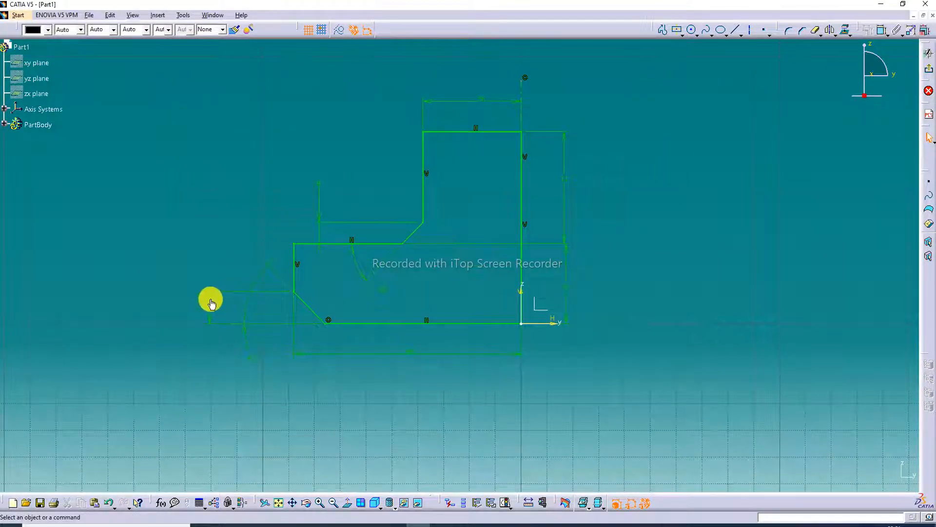
# Move the 12 mm slanted-line height dimension closer to the profile and exit the sketch
pyautogui.click(213, 301)
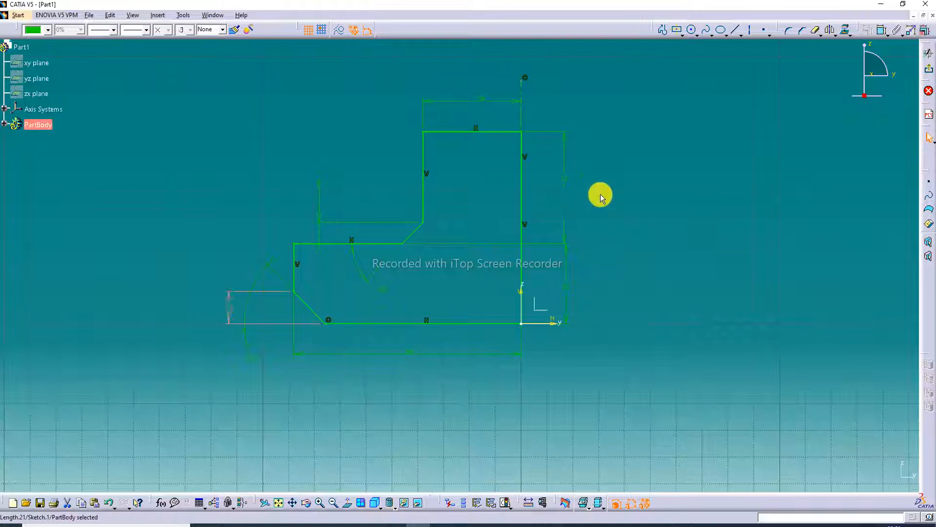
pyautogui.click(669, 169)
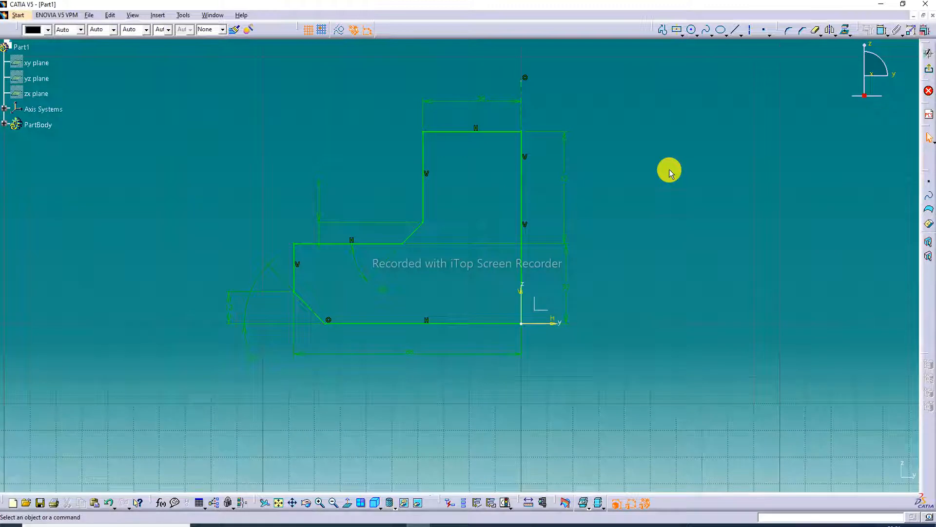
pyautogui.click(929, 73)
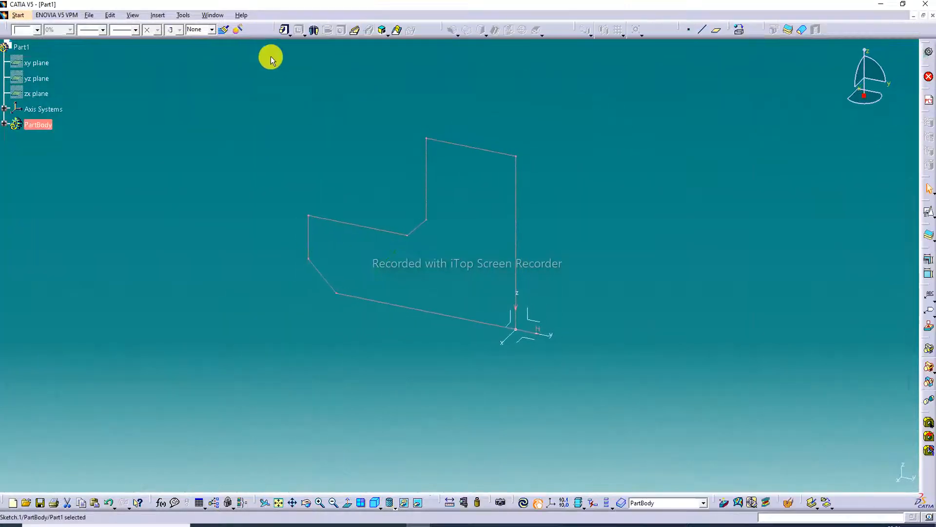
# Revolve the stepped profile 360 degrees about the sketch axis with the Shaft command, previewing it before accepting
pyautogui.click(313, 30)
pyautogui.moveTo(628, 215); pyautogui.dragTo(601, 205, button='middle')
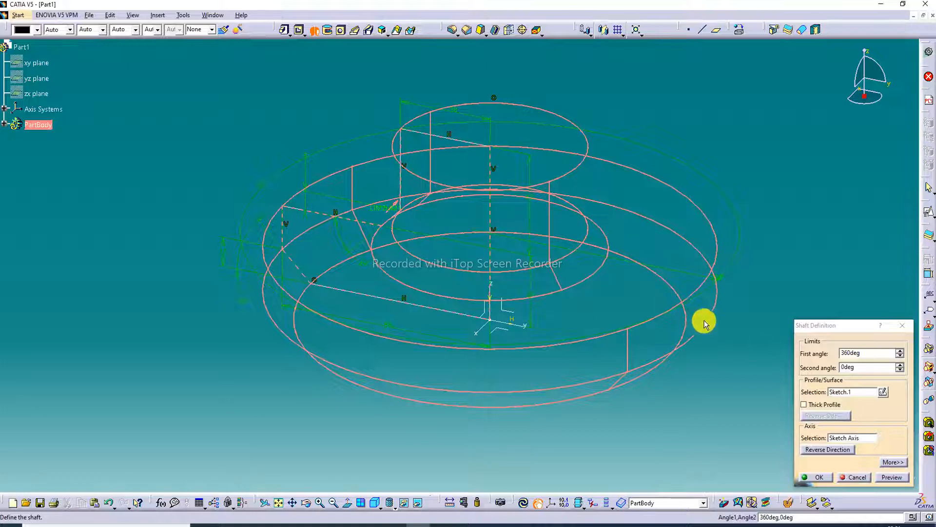
pyautogui.click(892, 477)
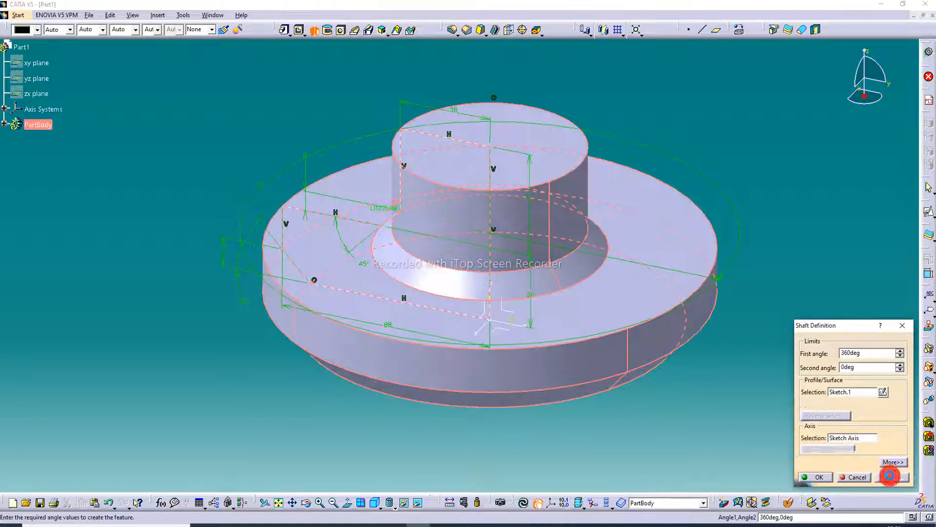
pyautogui.click(823, 477)
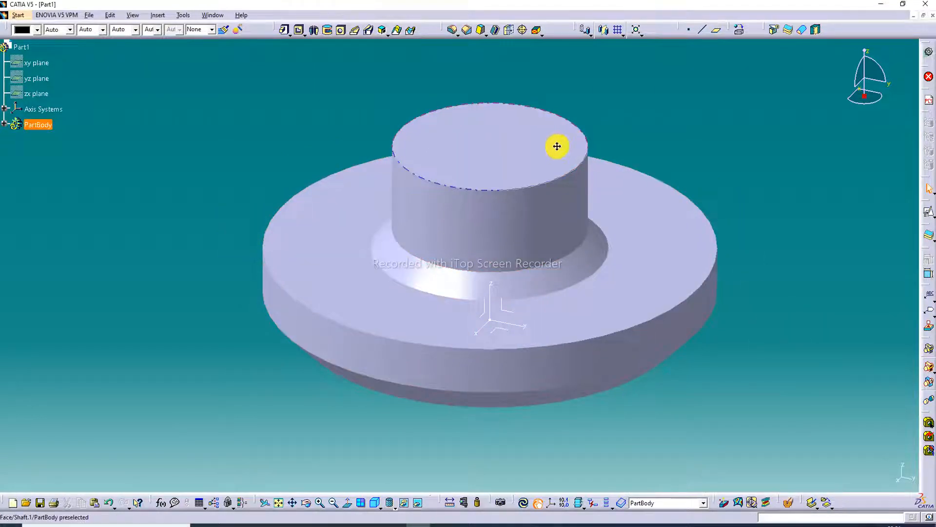
# Create a positioned sketch on the hub's top face with implicit origin and orientation, and fit the whole part in view
pyautogui.click(476, 153)
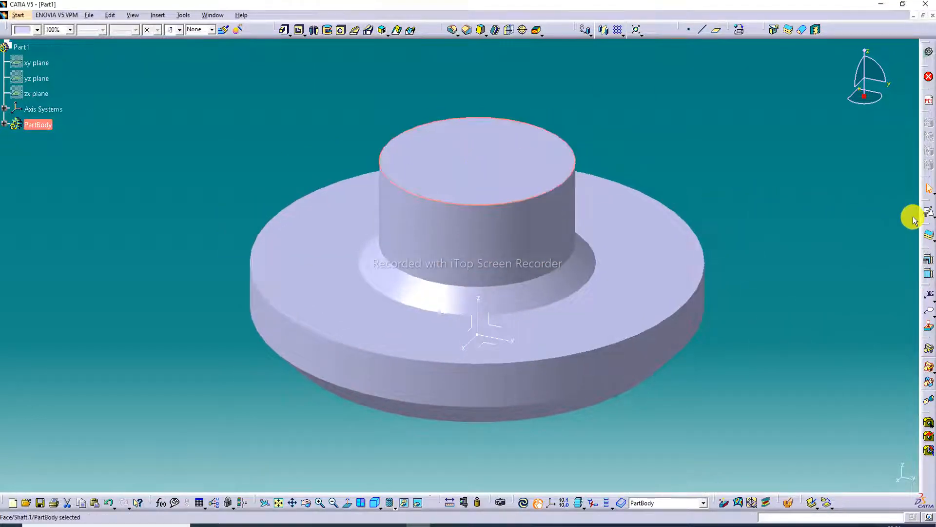
pyautogui.click(933, 217)
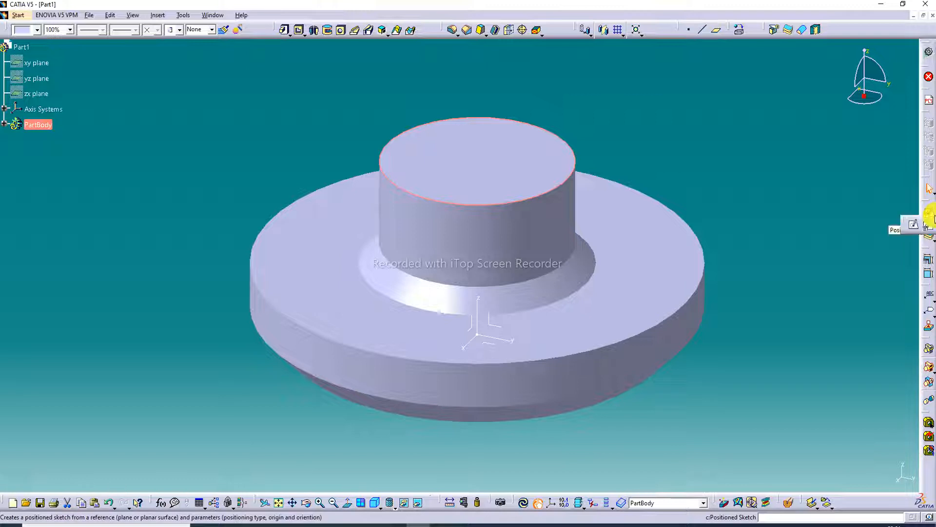
pyautogui.click(927, 227)
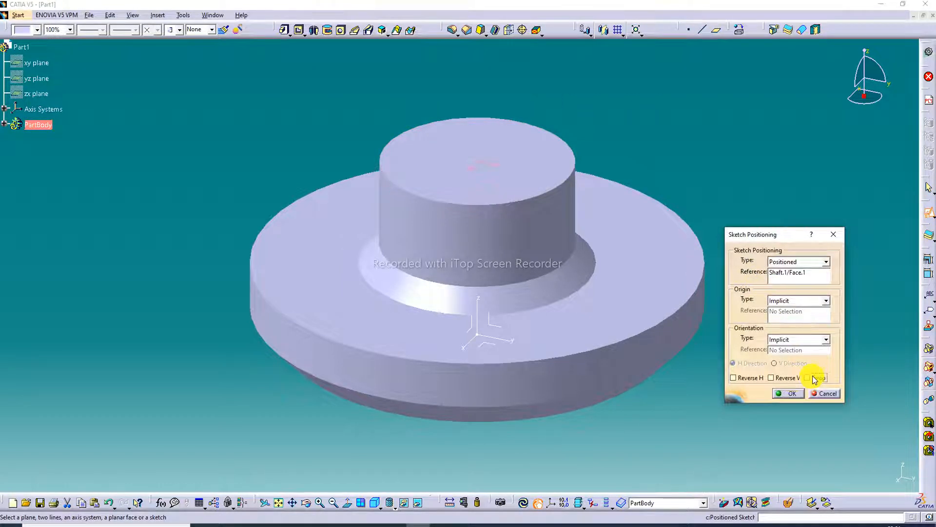
pyautogui.click(789, 394)
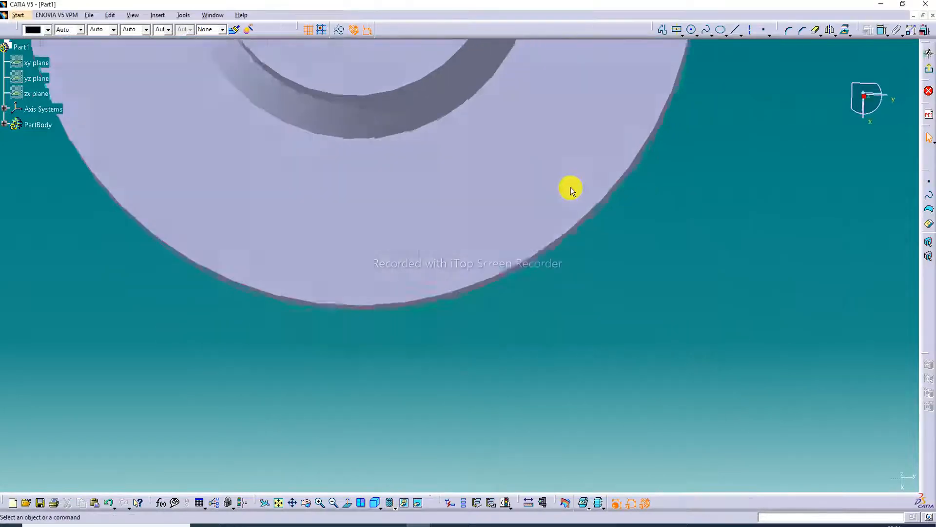
pyautogui.click(273, 503)
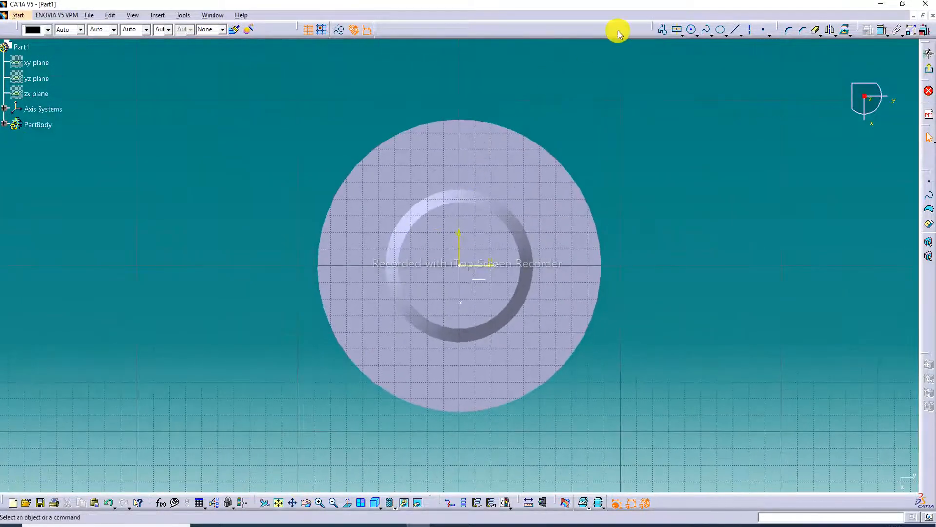
# Draw a circle centred on the sketch origin, smaller than the hub's outer diameter
pyautogui.click(693, 31)
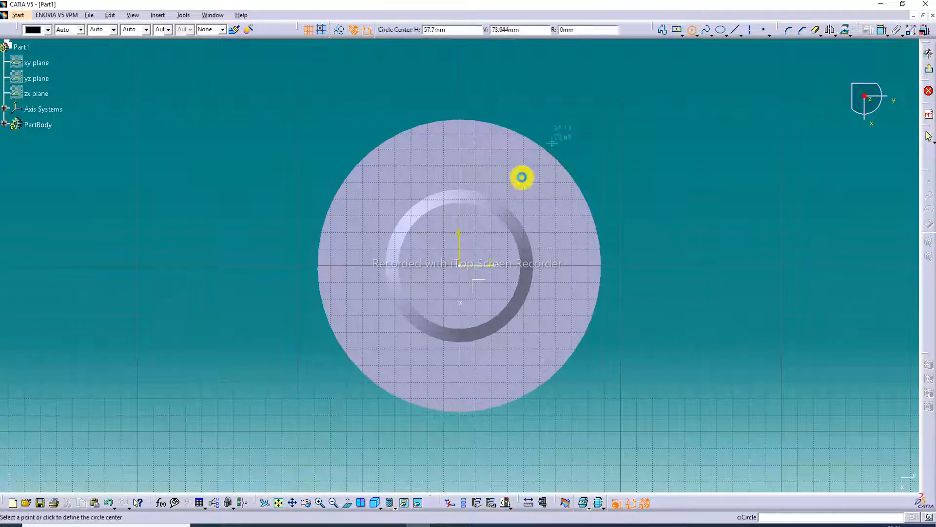
pyautogui.click(464, 266)
pyautogui.click(460, 222)
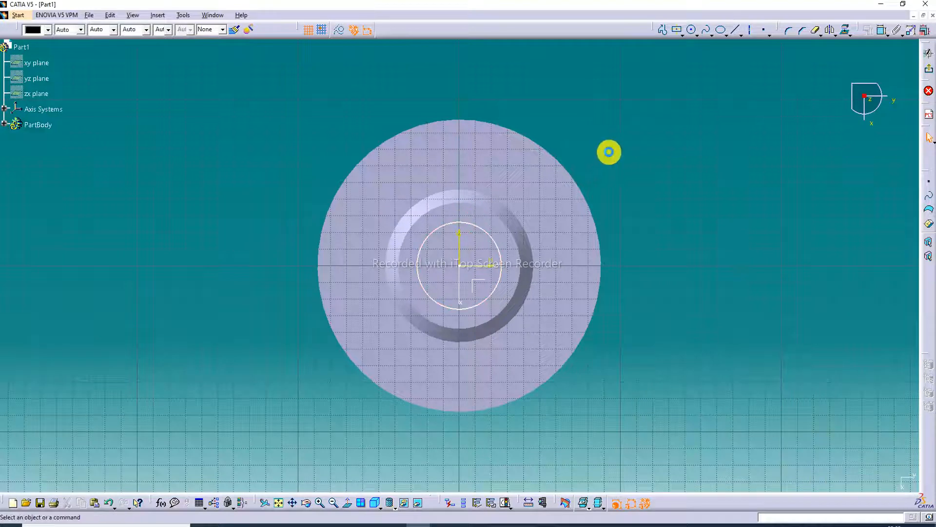
# Add a diameter dimension to the circle on the hub's top face and set it to 45 mm
pyautogui.click(882, 30)
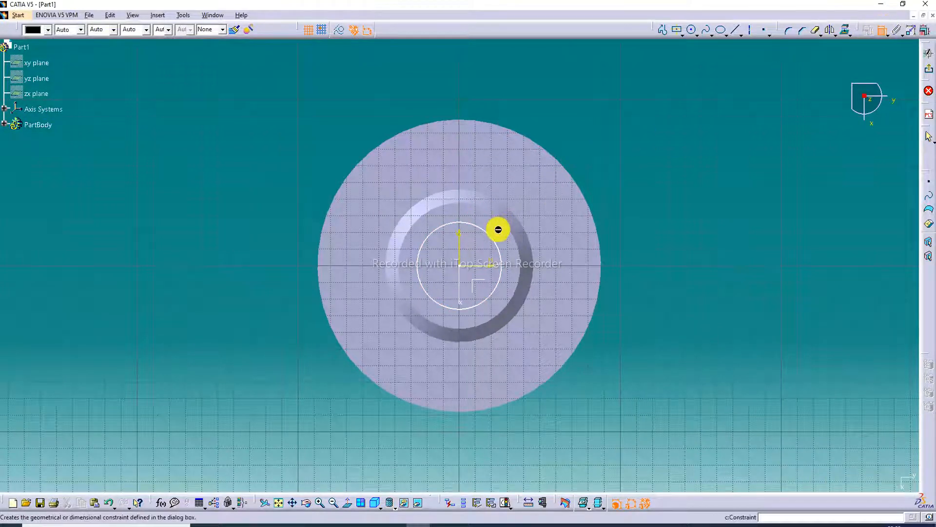
pyautogui.click(484, 233)
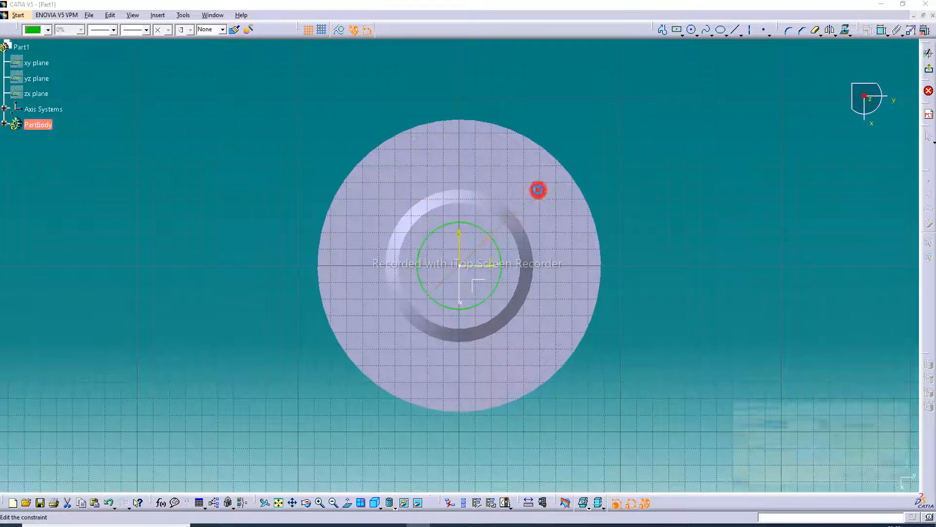
pyautogui.doubleClick(538, 190)
pyautogui.write('45')
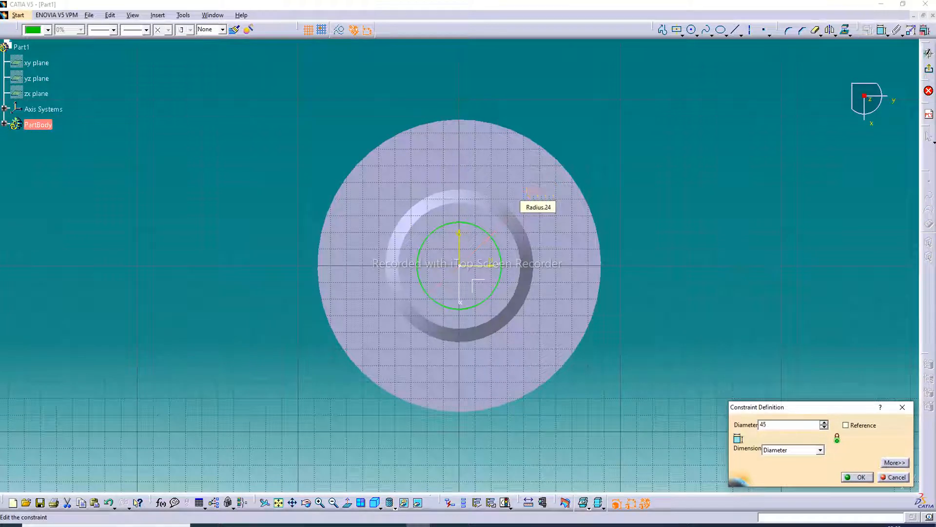
pyautogui.press('Return')
# Change the circle's diameter to 48 mm and exit the sketch
pyautogui.doubleClick(538, 192)
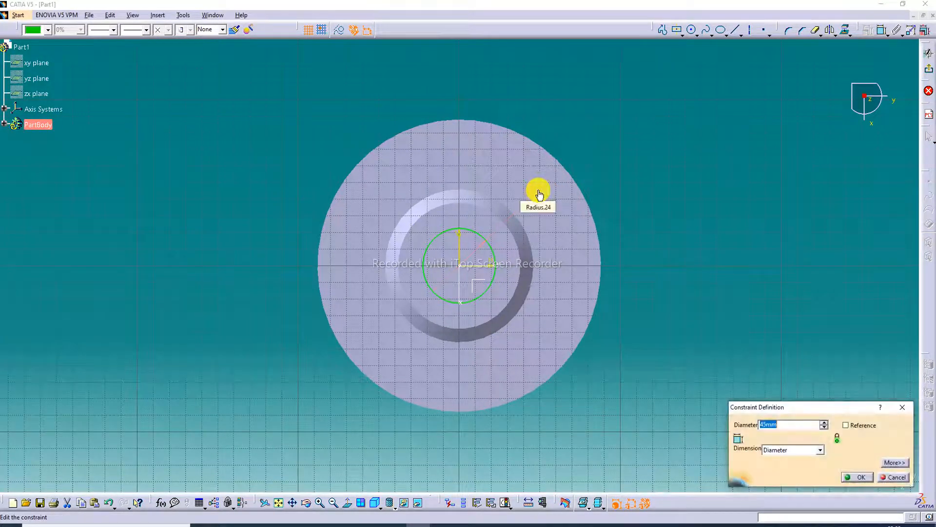
pyautogui.write('4')
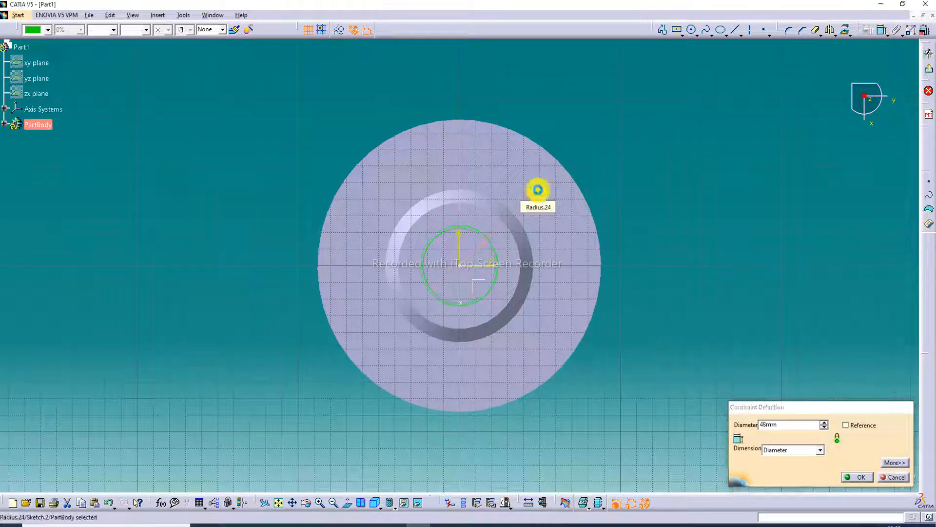
pyautogui.press('Return')
pyautogui.click(928, 65)
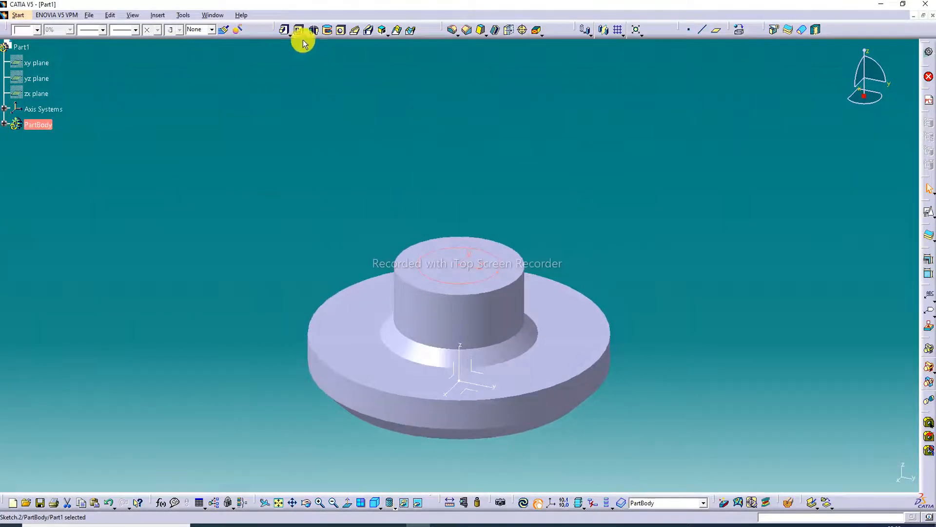
# Cut a 40 mm deep pocket into the hub from the circle sketch
pyautogui.click(298, 32)
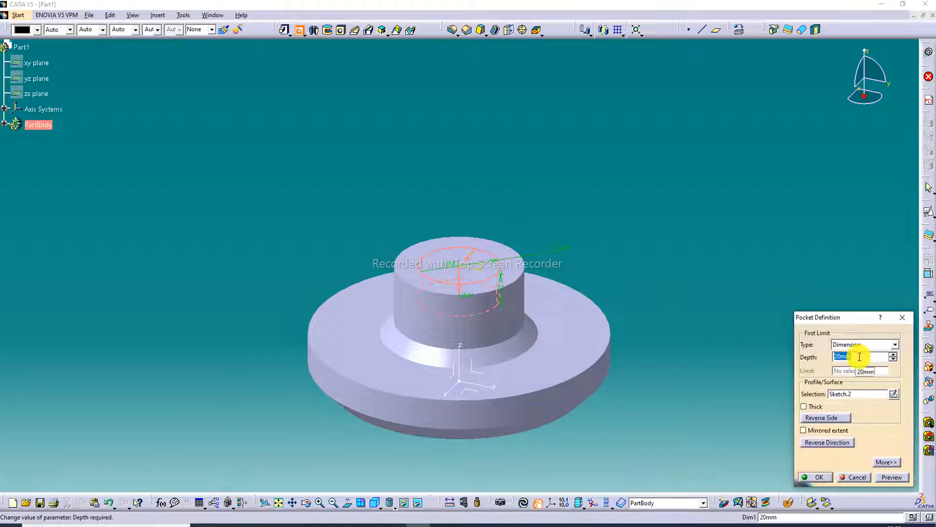
pyautogui.write('40')
pyautogui.press('Return')
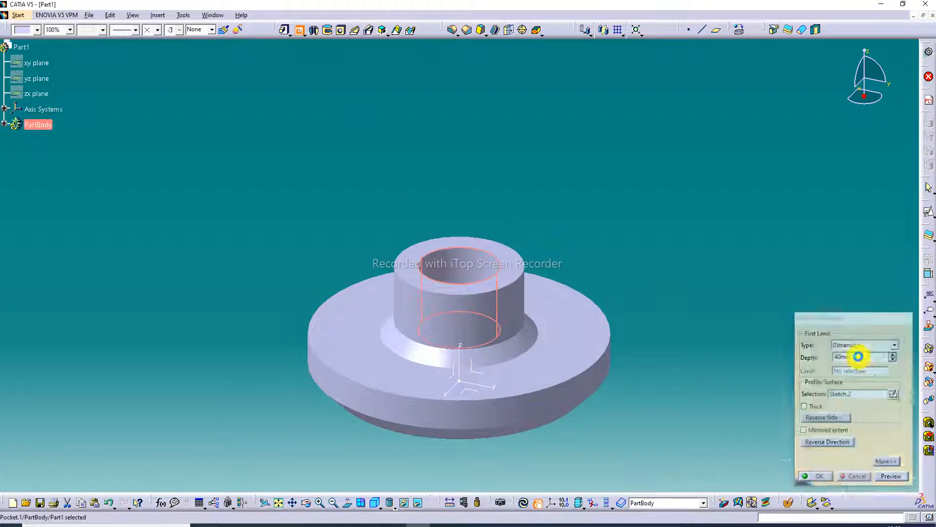
# Hide the absolute axis system at the part's origin
pyautogui.click(453, 382)
pyautogui.rightClick(458, 383)
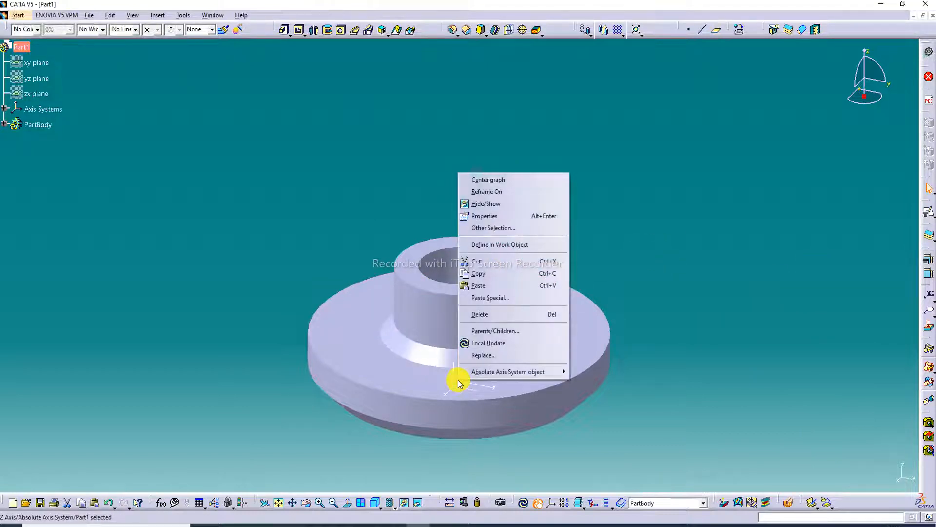
pyautogui.click(490, 208)
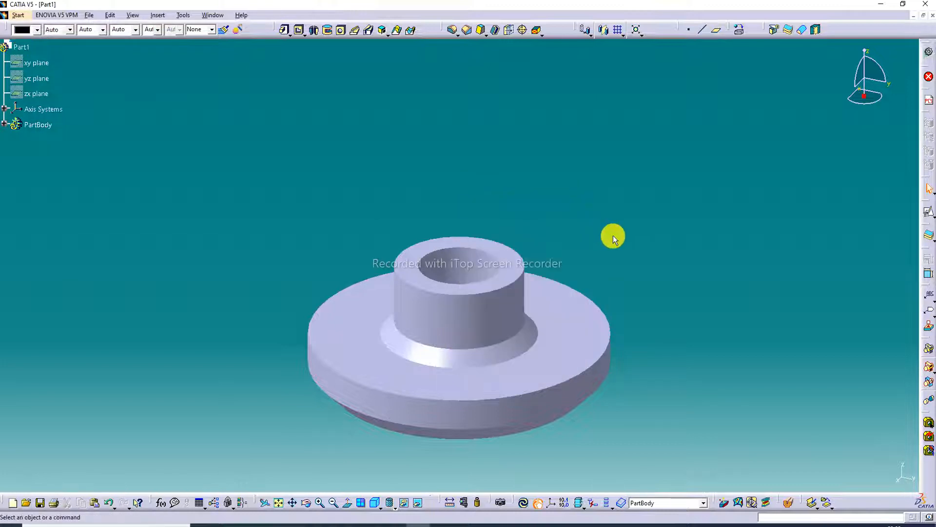
# Switch the part's display mode to Shading with Material
pyautogui.moveTo(464, 353); pyautogui.dragTo(498, 335, button='middle')
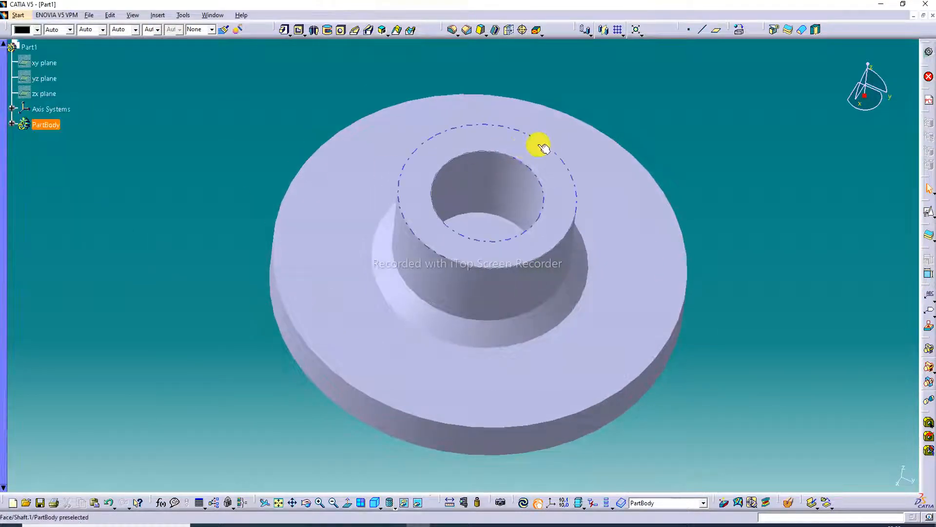
pyautogui.moveTo(535, 207); pyautogui.dragTo(532, 130, button='middle')
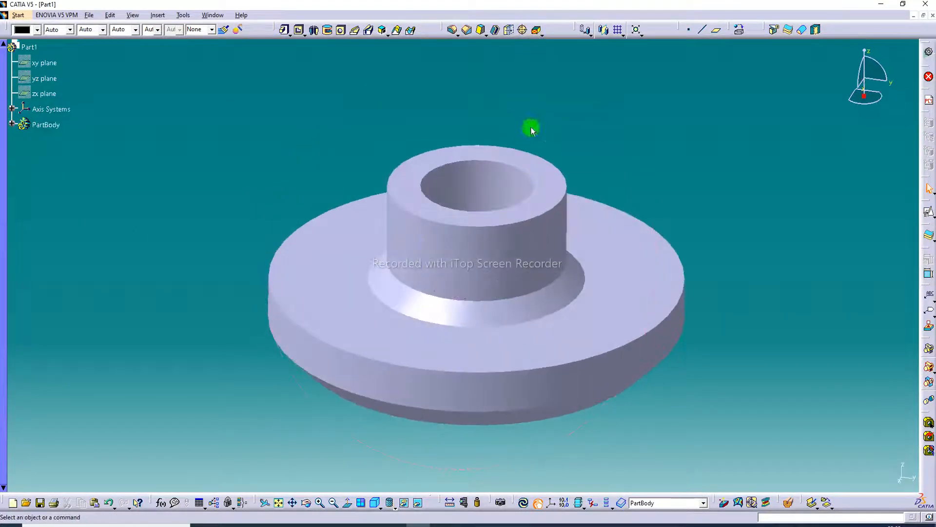
pyautogui.click(392, 505)
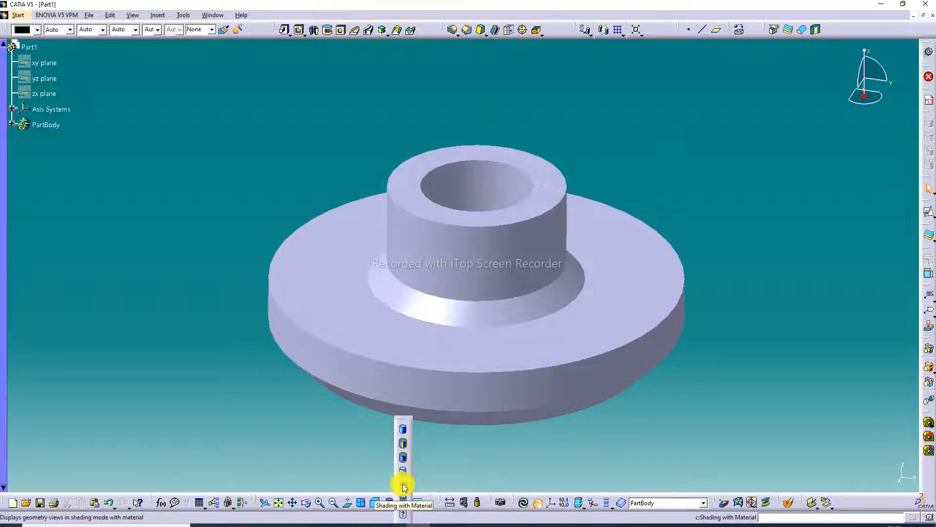
pyautogui.click(403, 485)
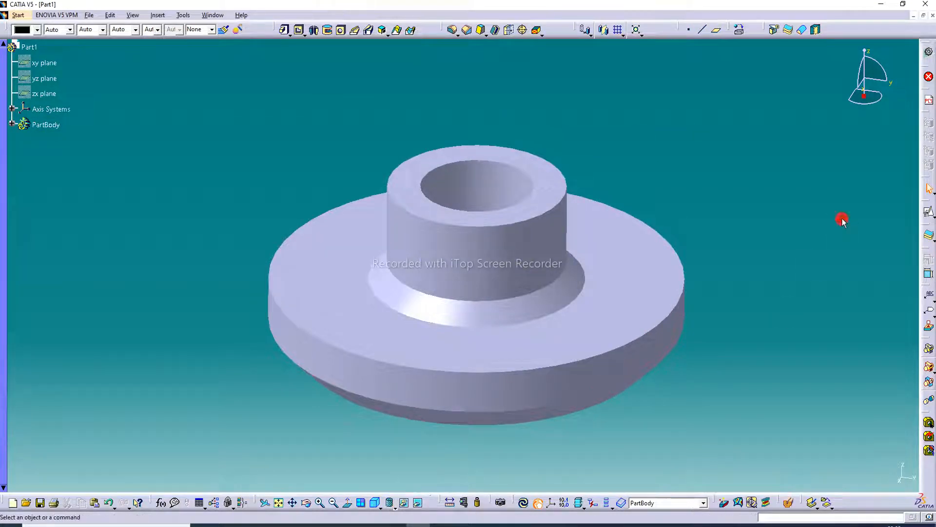
# Apply the Steel material from the catalog's Metal family to the part body and clear the selection
pyautogui.click(741, 29)
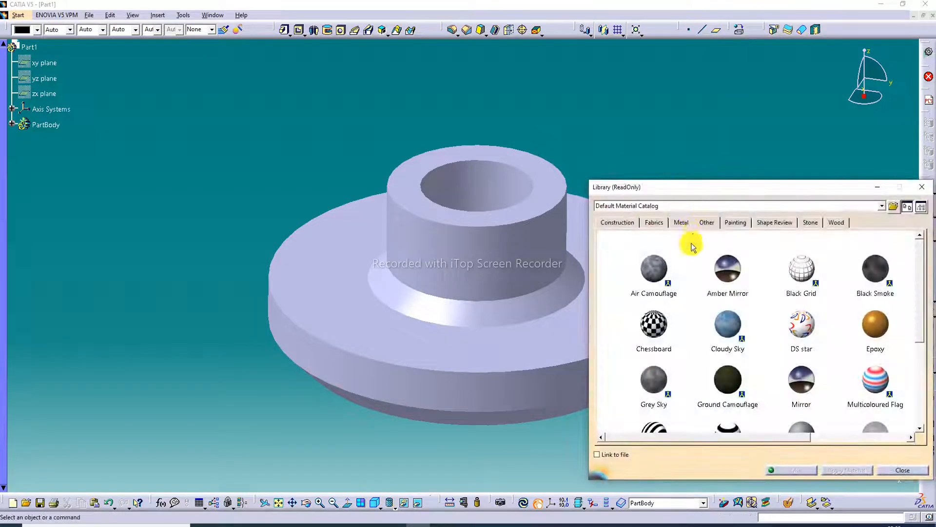
pyautogui.click(687, 228)
pyautogui.scroll(-2, 639, 334)
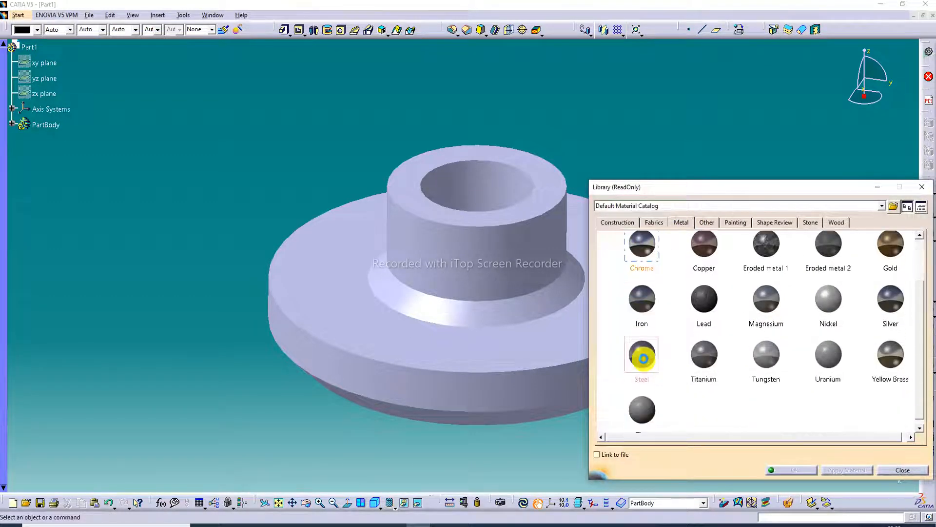
pyautogui.moveTo(642, 352); pyautogui.dragTo(557, 362)
pyautogui.click(791, 470)
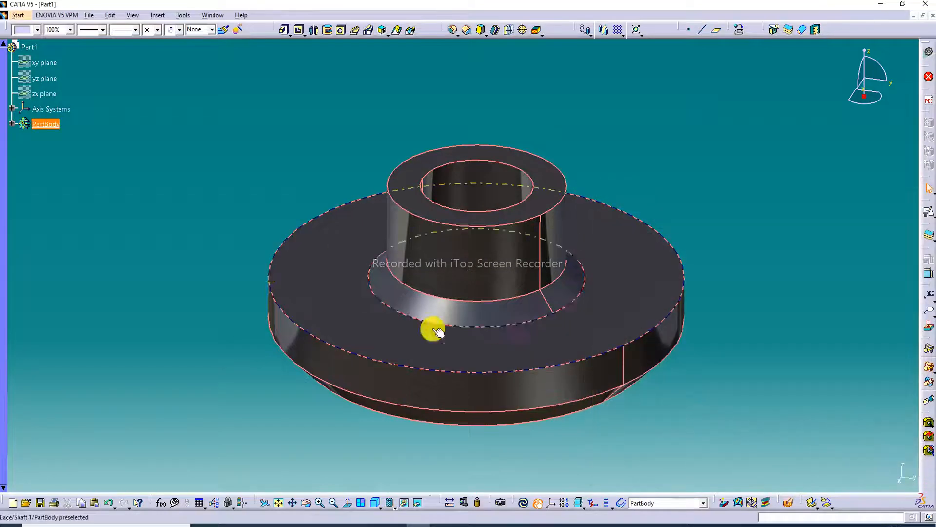
pyautogui.click(97, 191)
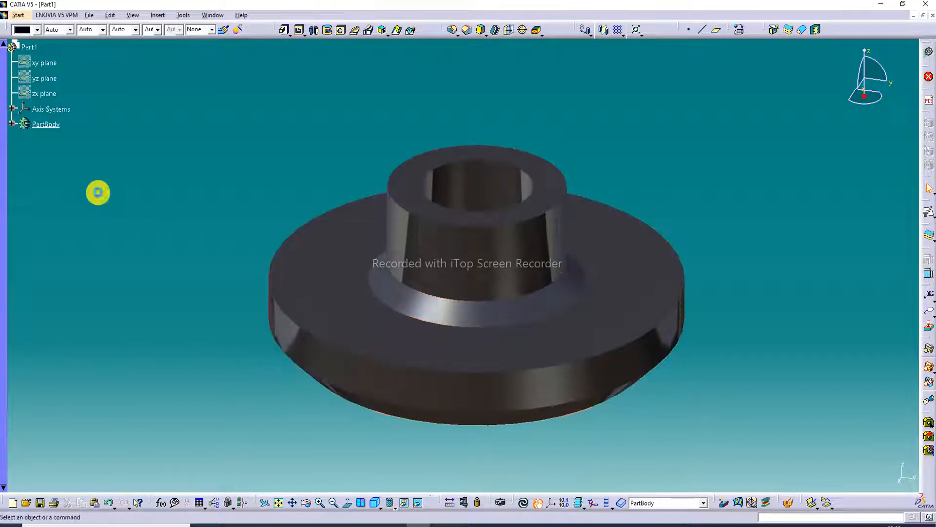
# Open the properties of the body's Steel material and raise its reflectivity to 1.00
pyautogui.click(10, 123)
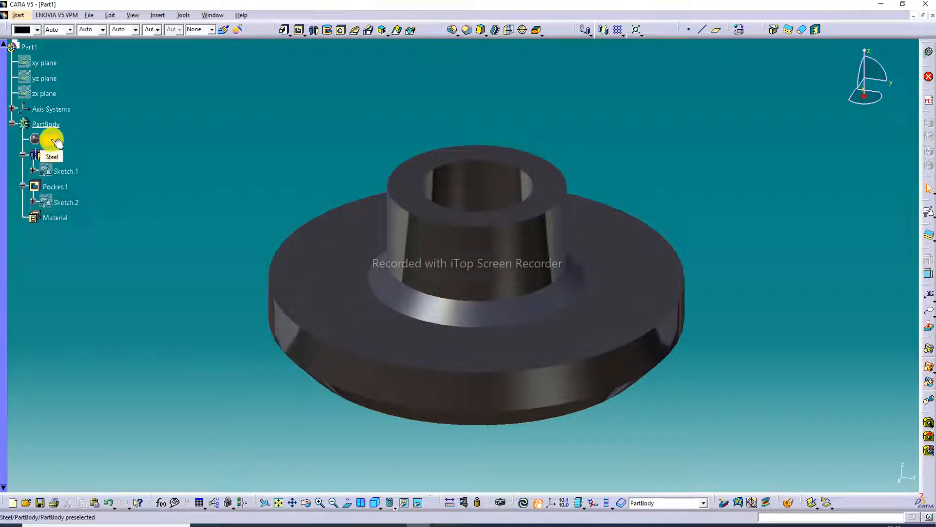
pyautogui.rightClick(55, 141)
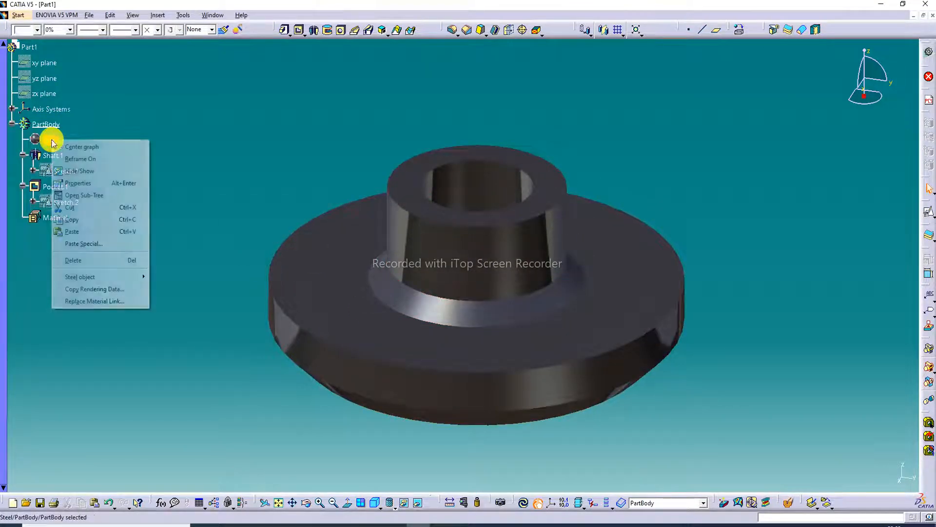
pyautogui.click(83, 184)
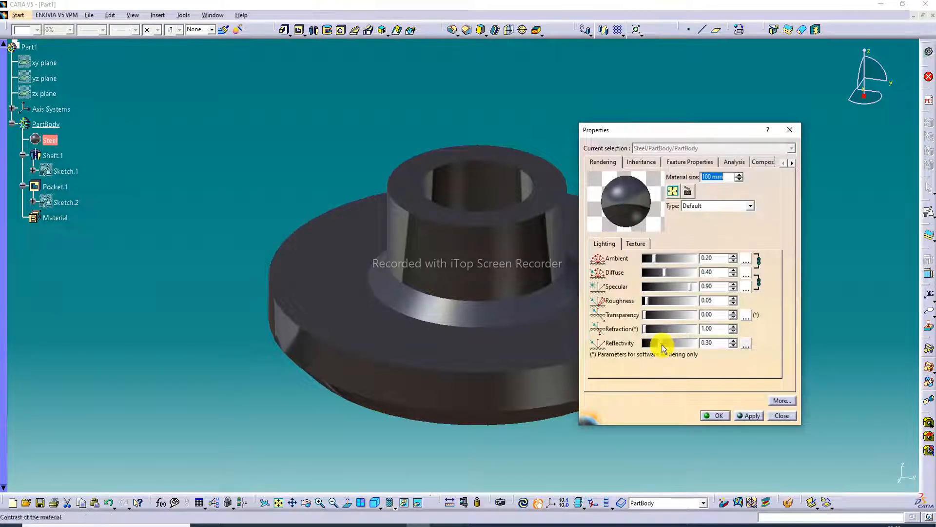
pyautogui.moveTo(662, 344); pyautogui.dragTo(718, 352)
# Set the Steel material's reflection environment to the predefined Road image and accept the property changes
pyautogui.click(747, 344)
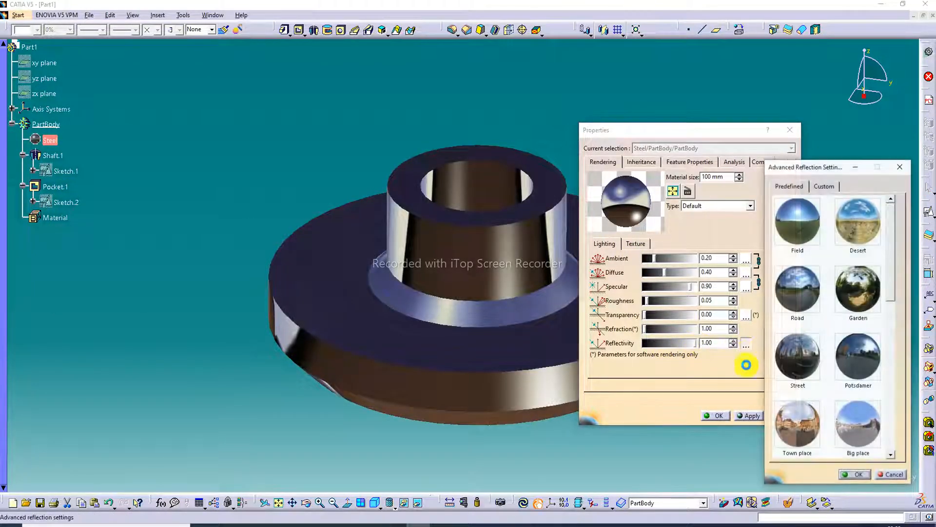
pyautogui.scroll(-2, 854, 282)
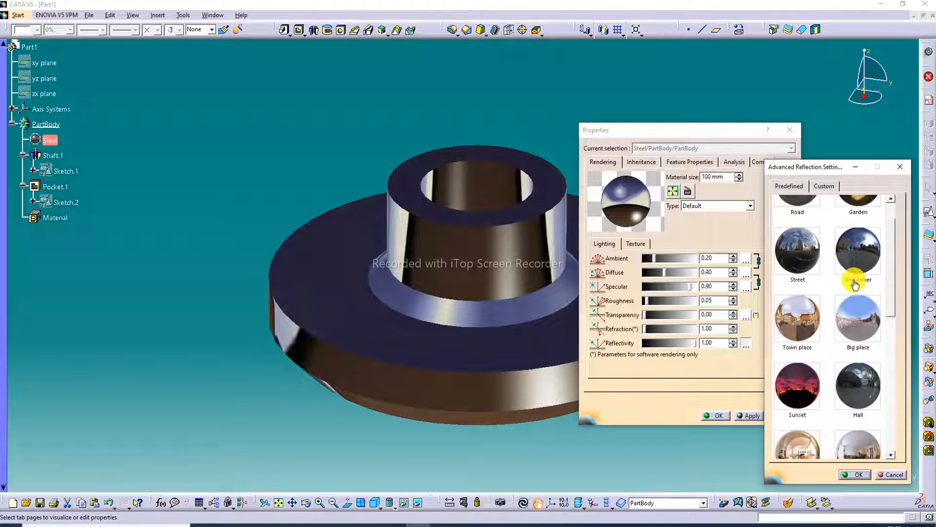
pyautogui.scroll(2, 831, 276)
pyautogui.click(797, 297)
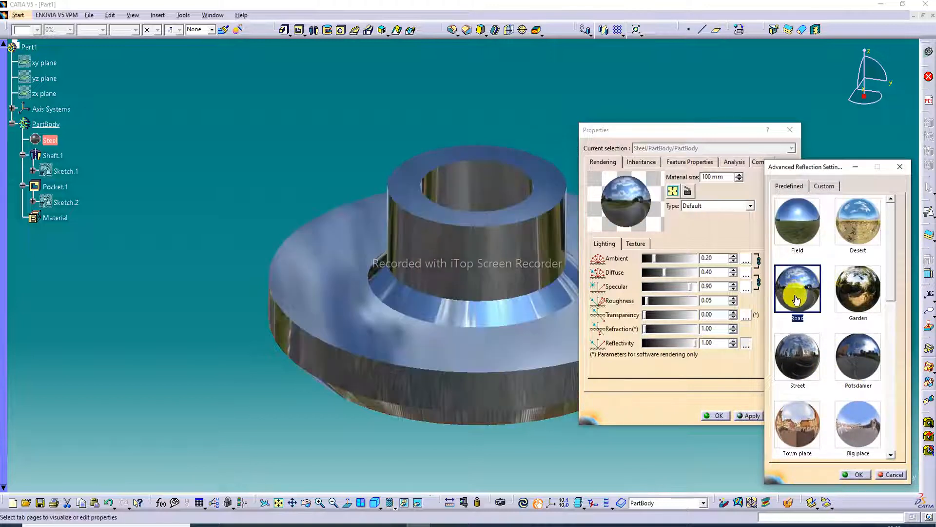
pyautogui.click(858, 474)
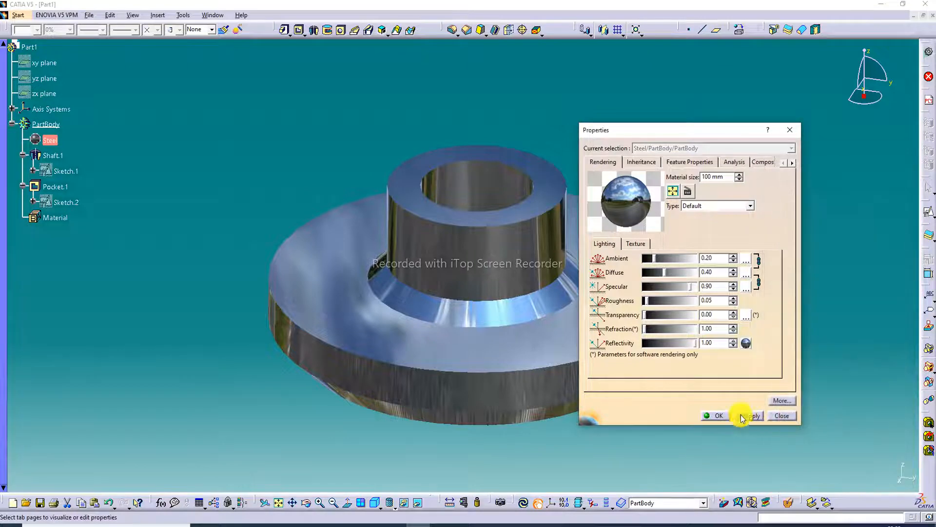
pyautogui.click(724, 418)
# Inspect the reflective steel part from above, its chamfered underside and its hub bore, and return to the isometric view
pyautogui.click(508, 315)
pyautogui.moveTo(508, 316); pyautogui.dragTo(512, 372, button='middle')
pyautogui.click(430, 485)
pyautogui.click(392, 526)
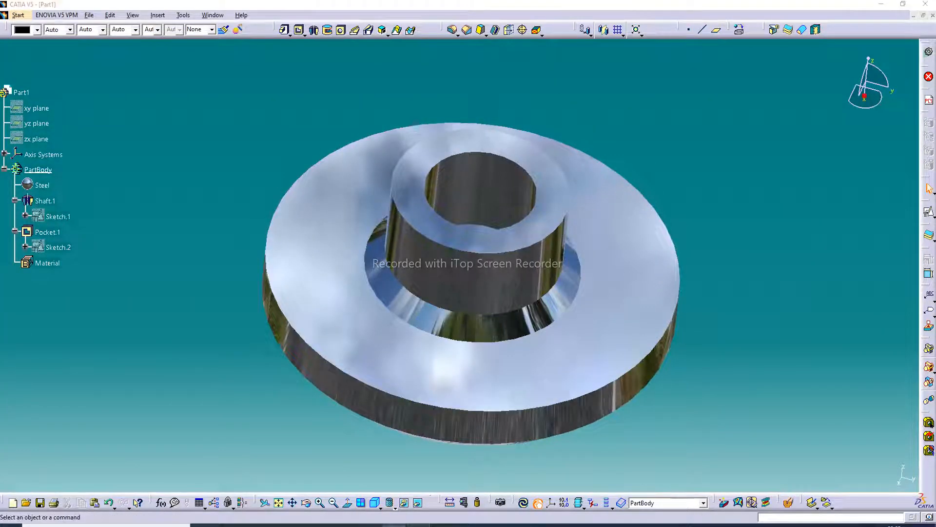
pyautogui.click(807, 516)
pyautogui.click(914, 516)
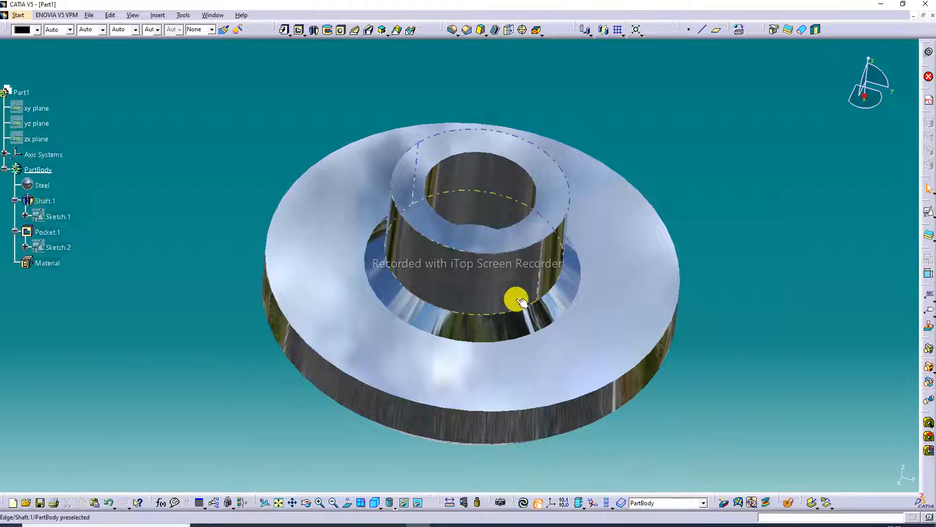
pyautogui.moveTo(503, 277); pyautogui.dragTo(515, 141, button='middle')
pyautogui.moveTo(495, 194); pyautogui.dragTo(537, 42, button='middle')
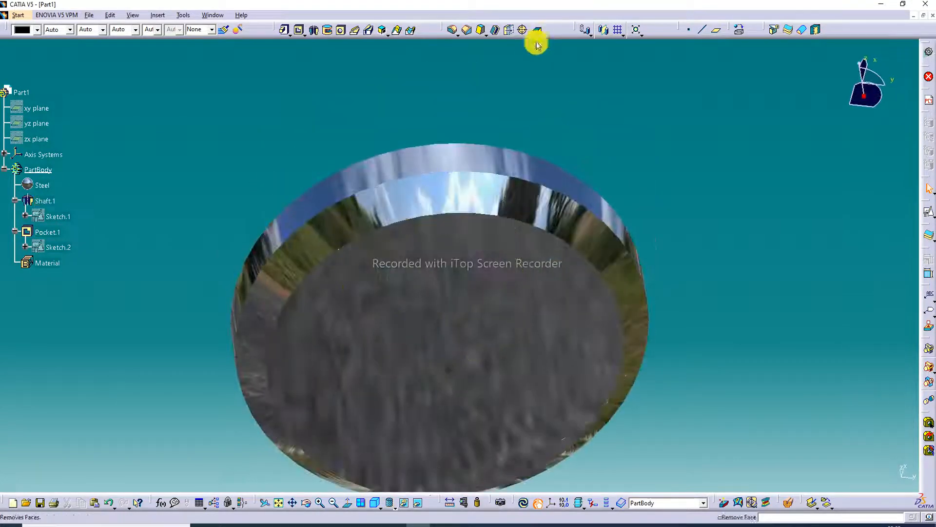
pyautogui.moveTo(487, 244); pyautogui.dragTo(376, 172, button='middle')
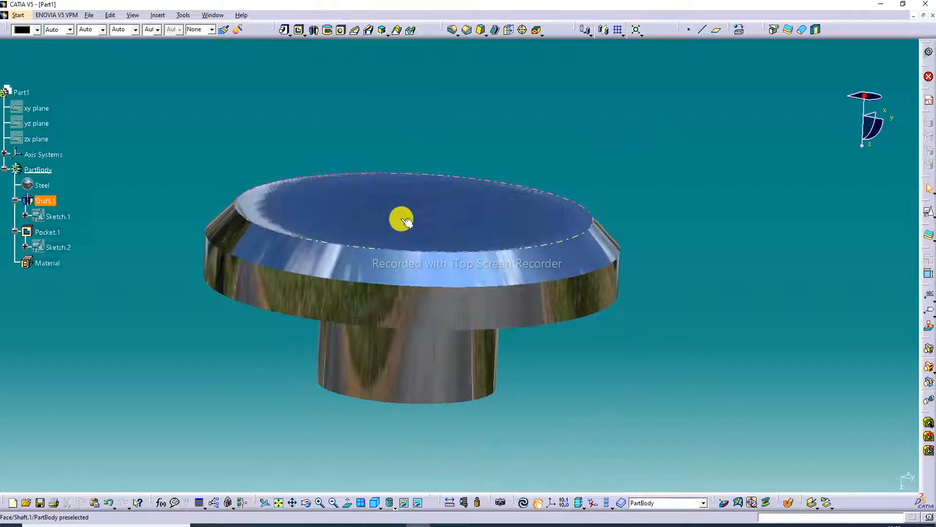
pyautogui.moveTo(401, 261); pyautogui.dragTo(548, 271, button='middle')
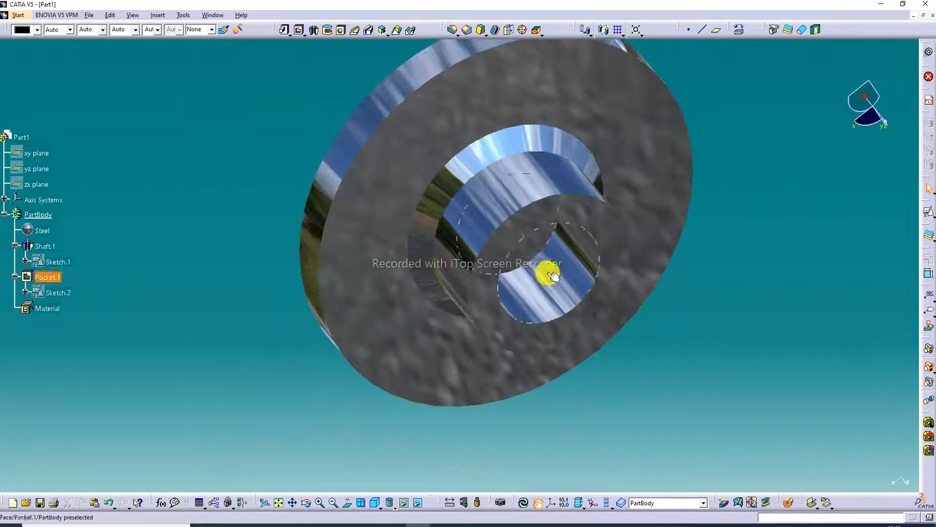
pyautogui.click(375, 503)
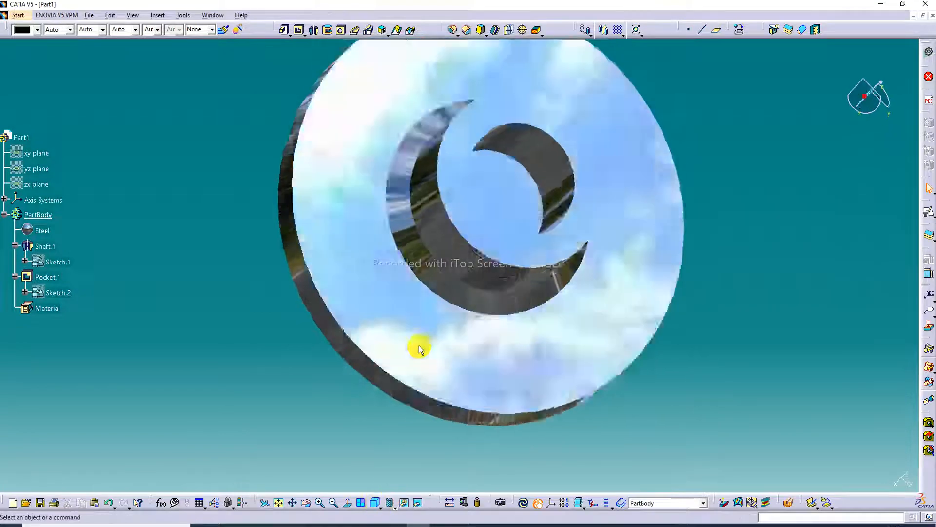
pyautogui.moveTo(394, 239); pyautogui.dragTo(419, 223, button='middle')
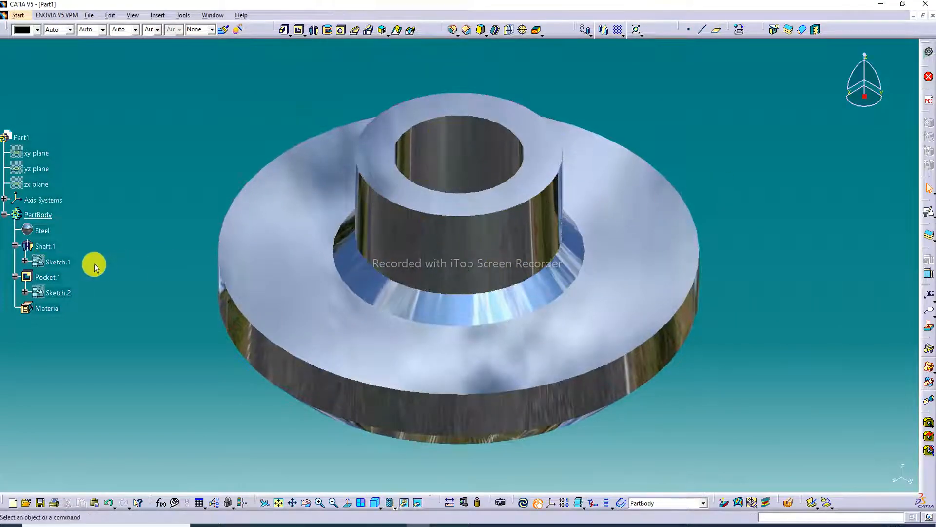
pyautogui.scroll(-6, 78, 266)
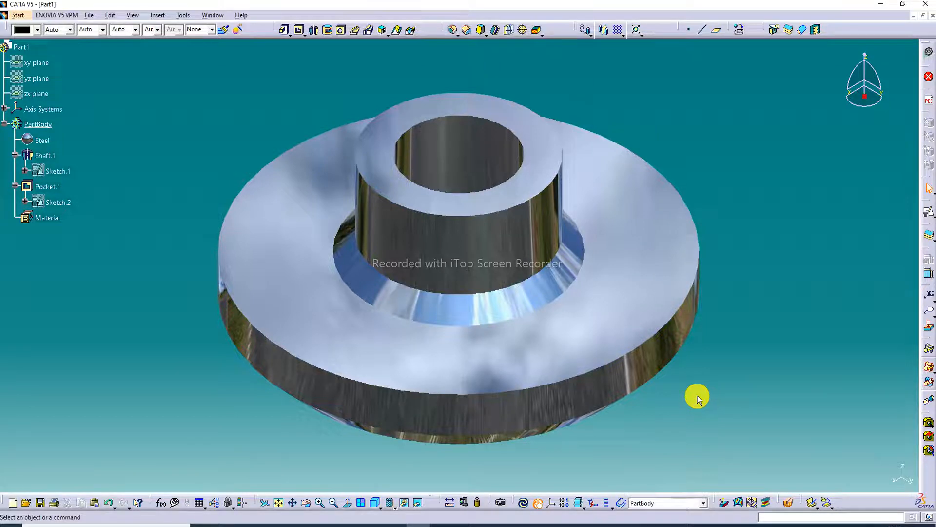
pyautogui.click(403, 526)
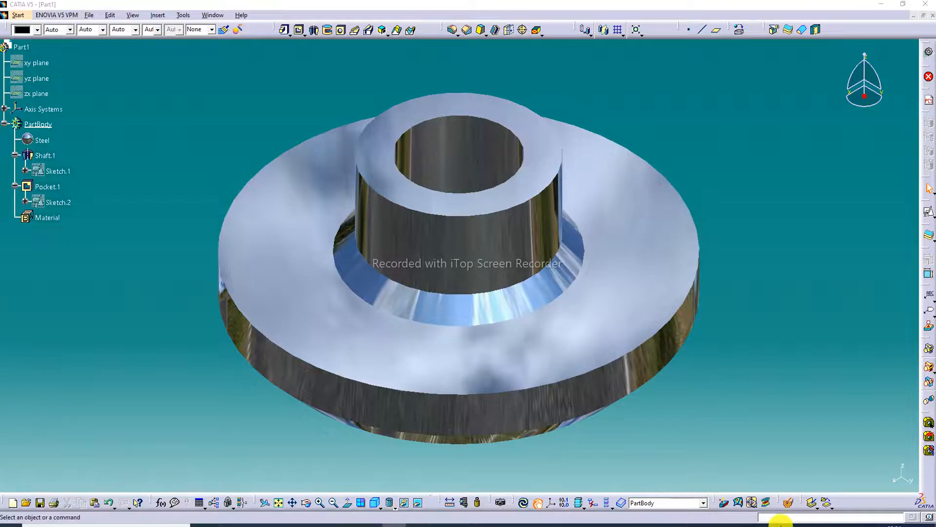